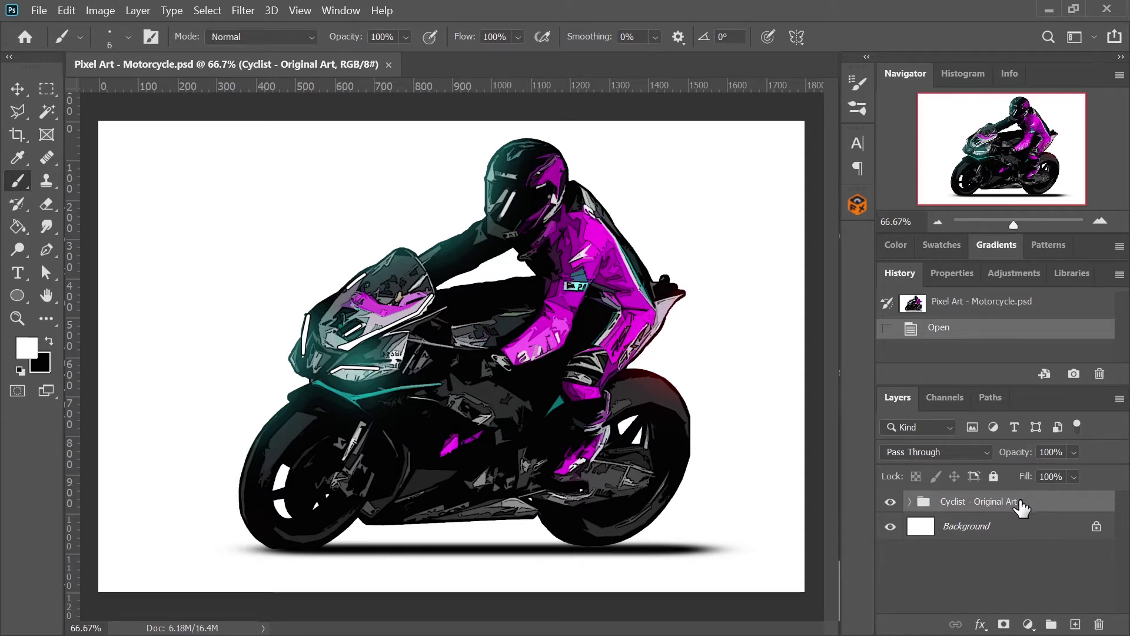
Step: Duplicate the Cyclist - Original Art group in the Layers panel
drag(1021, 507, 1049, 615)
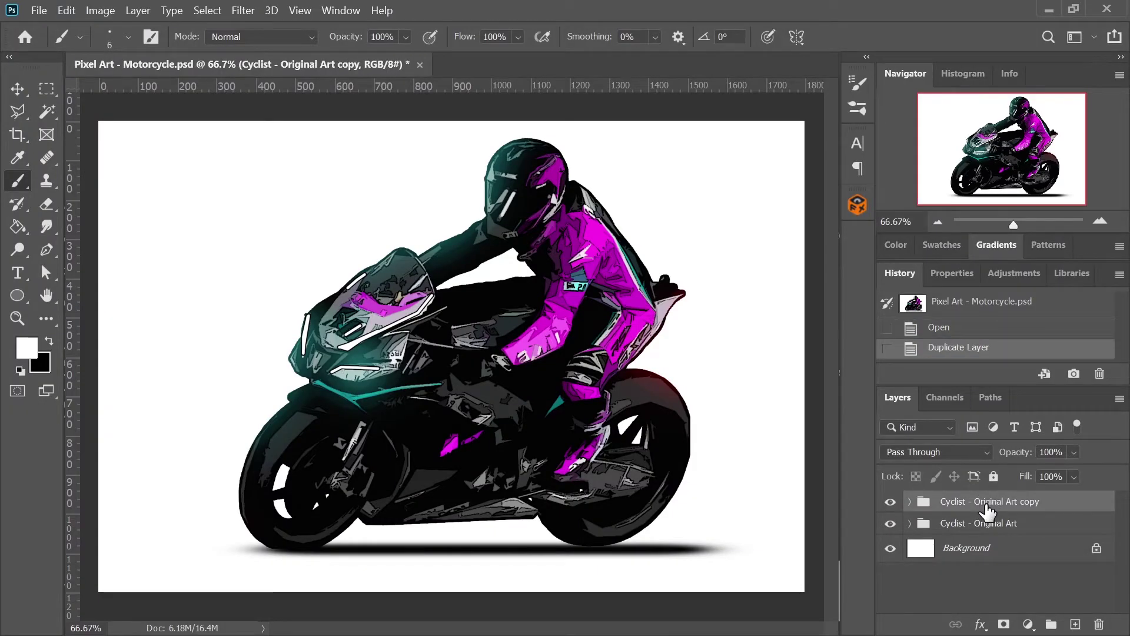
Step: Rename the copy to 'Cyclist - Mosaic' and hide the Cyclist - Original Art group
double_click(987, 505)
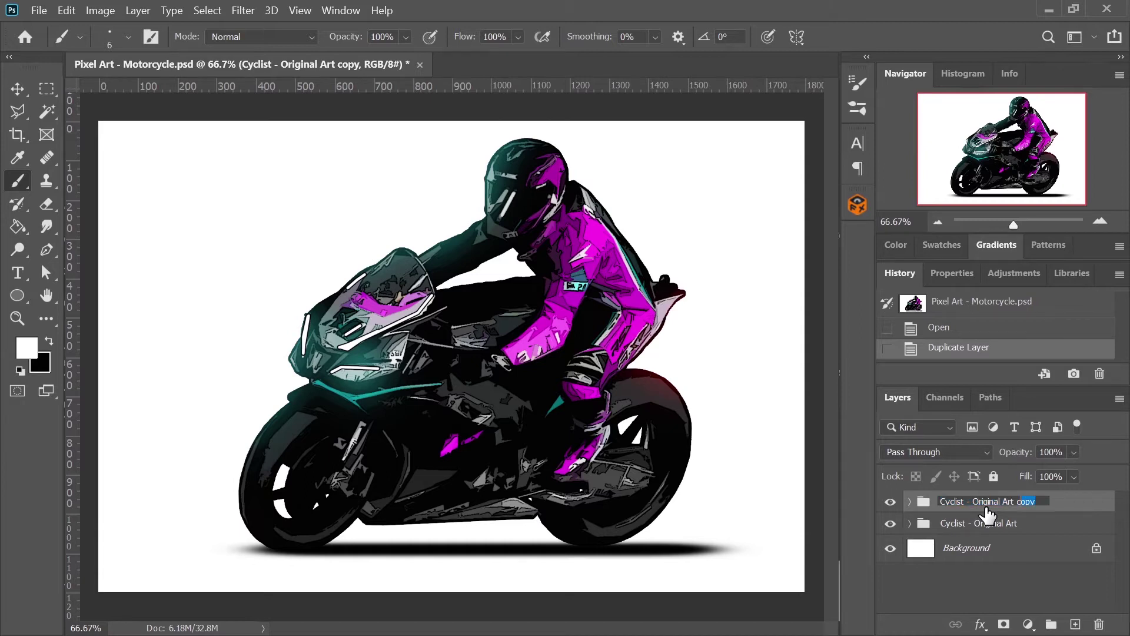
key(shift+Left)
key(shift+Left)
key(shift+Left)
key(shift+Left)
key(shift+Left)
key(shift+Left)
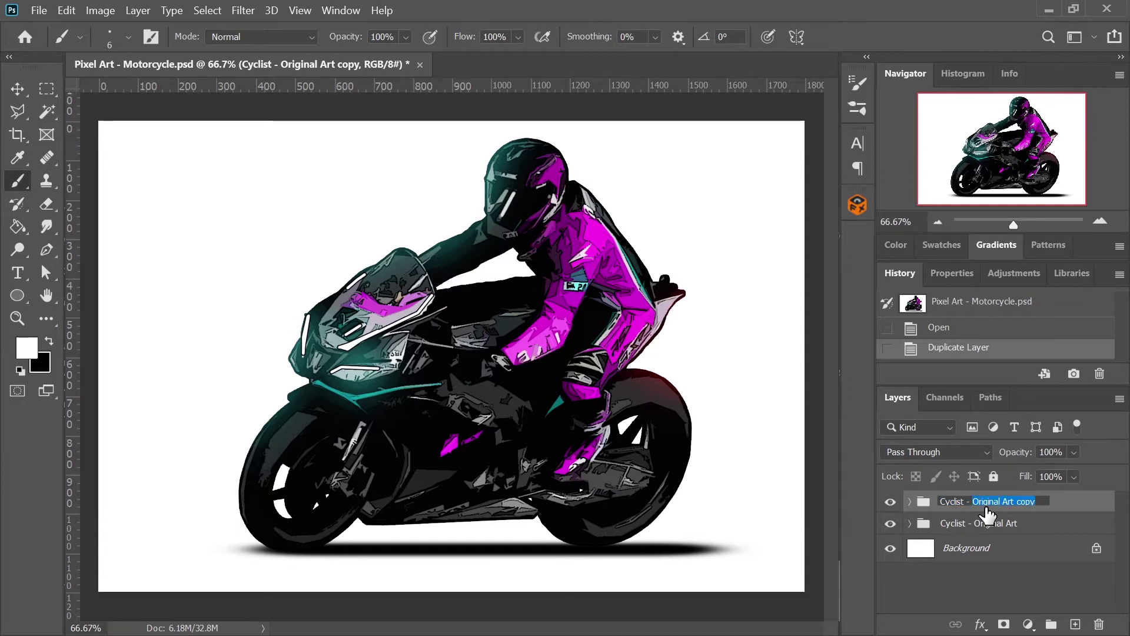
text(Mosaic)
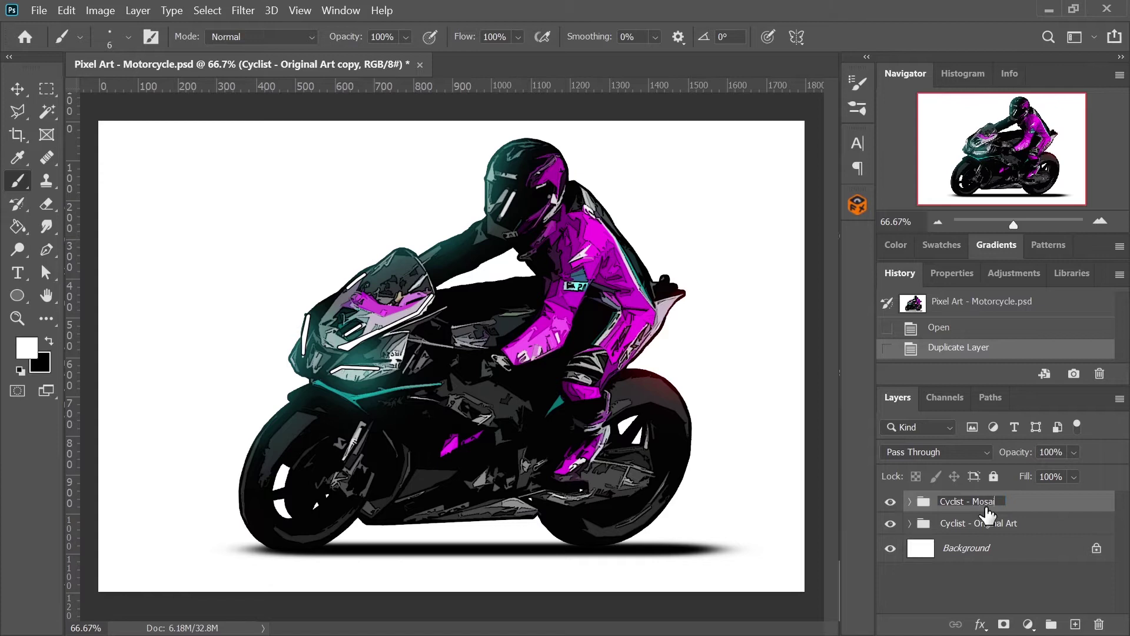
key(Return)
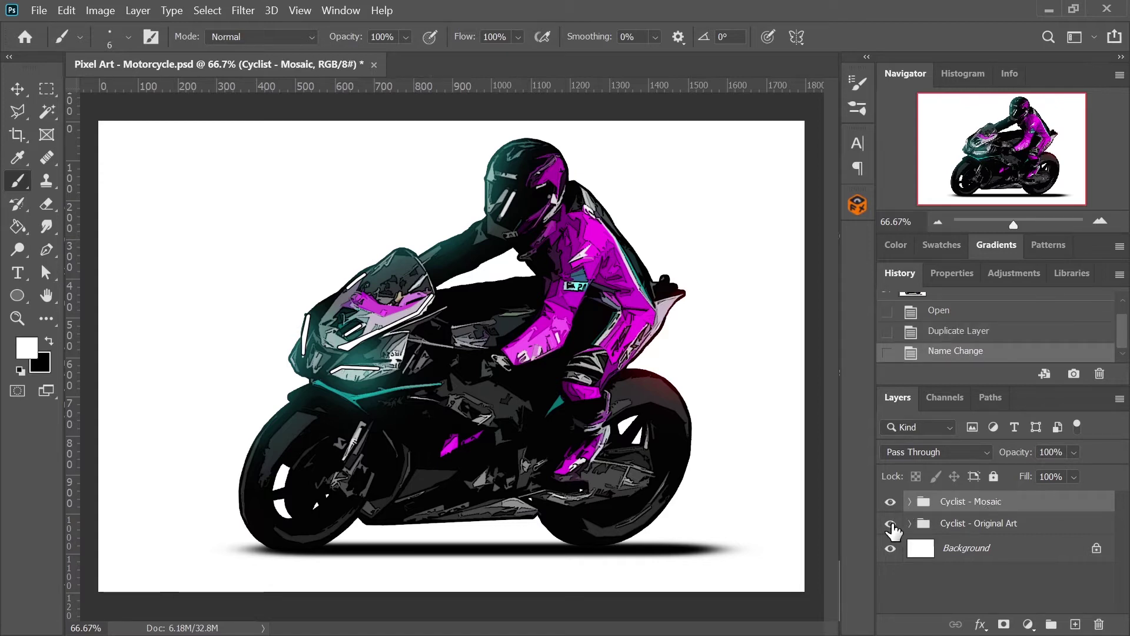
click(892, 524)
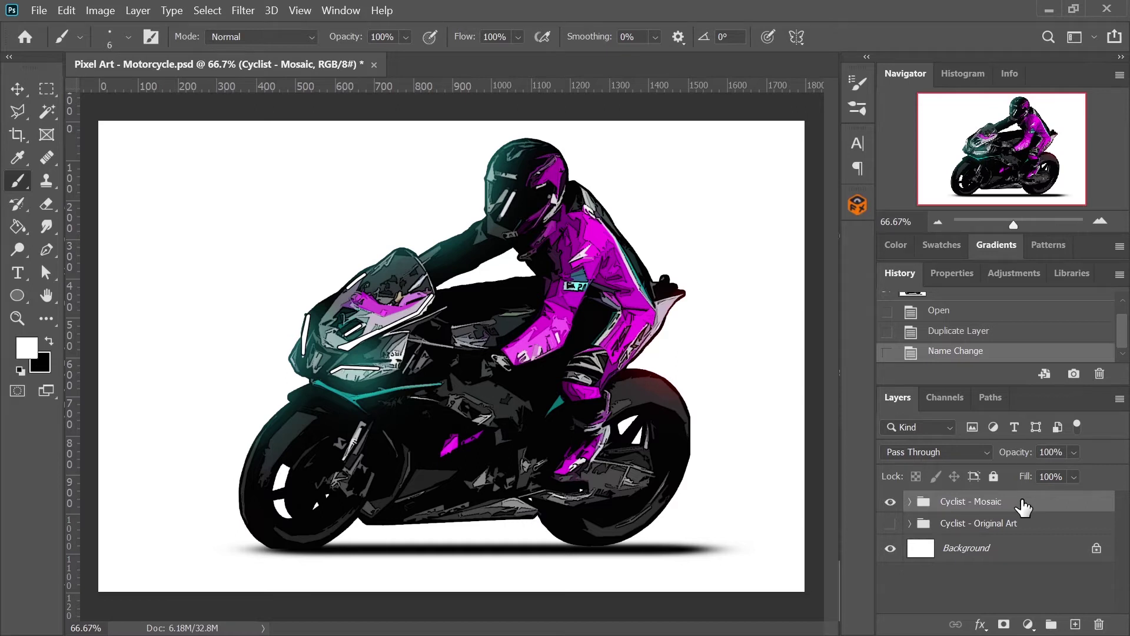
right_click(1023, 507)
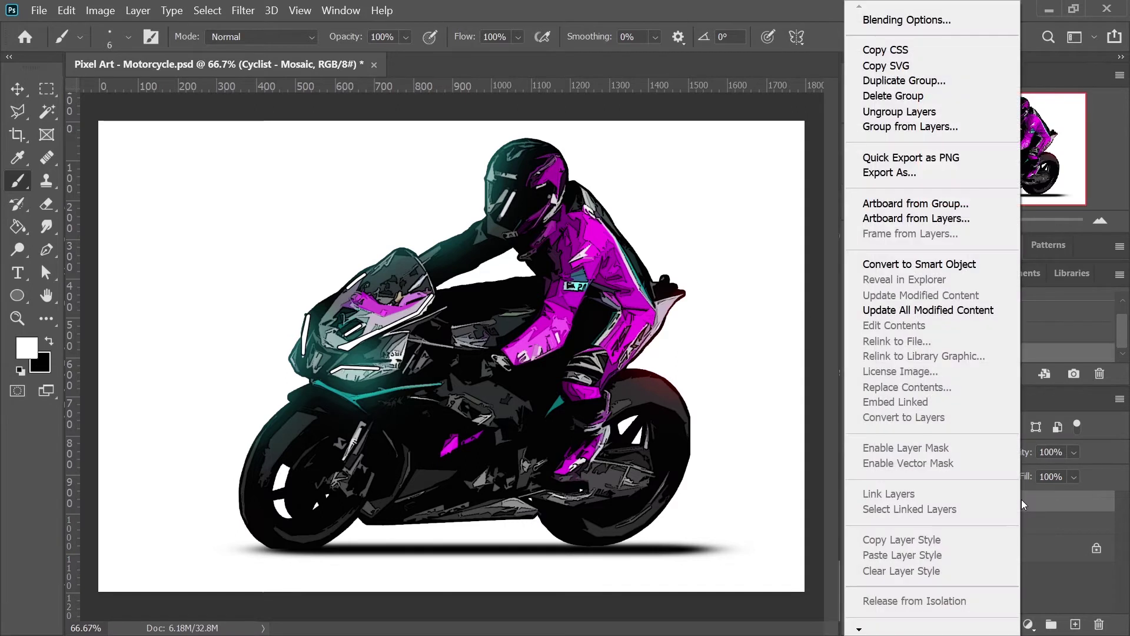
Step: Convert Cyclist - Mosaic to a smart object, keeping the original group hidden
click(948, 265)
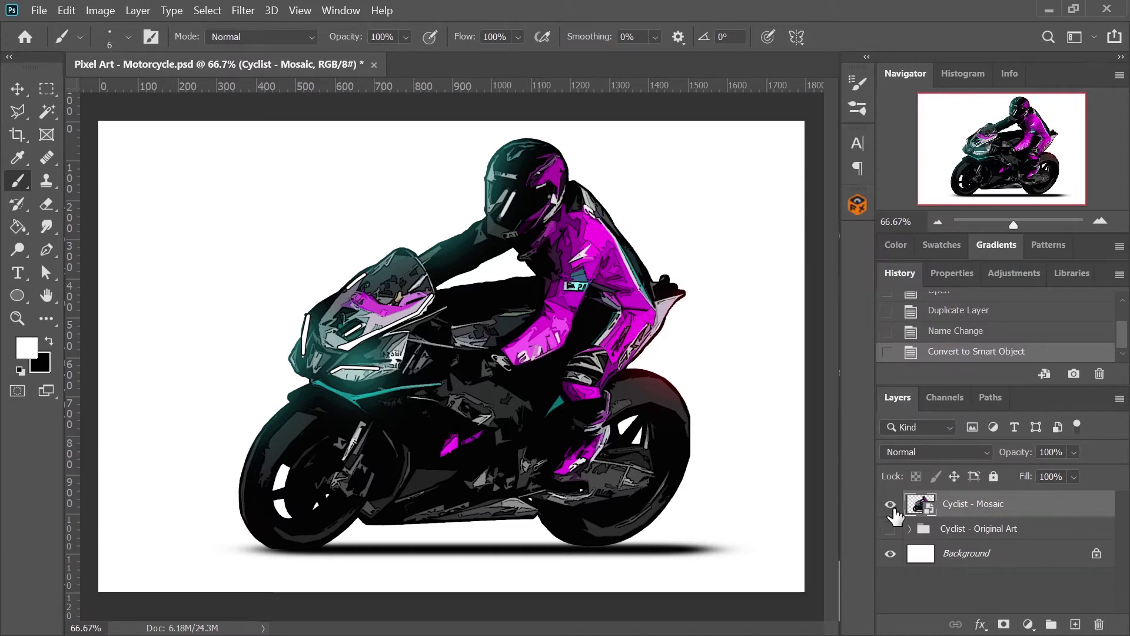
click(893, 529)
click(892, 528)
click(889, 527)
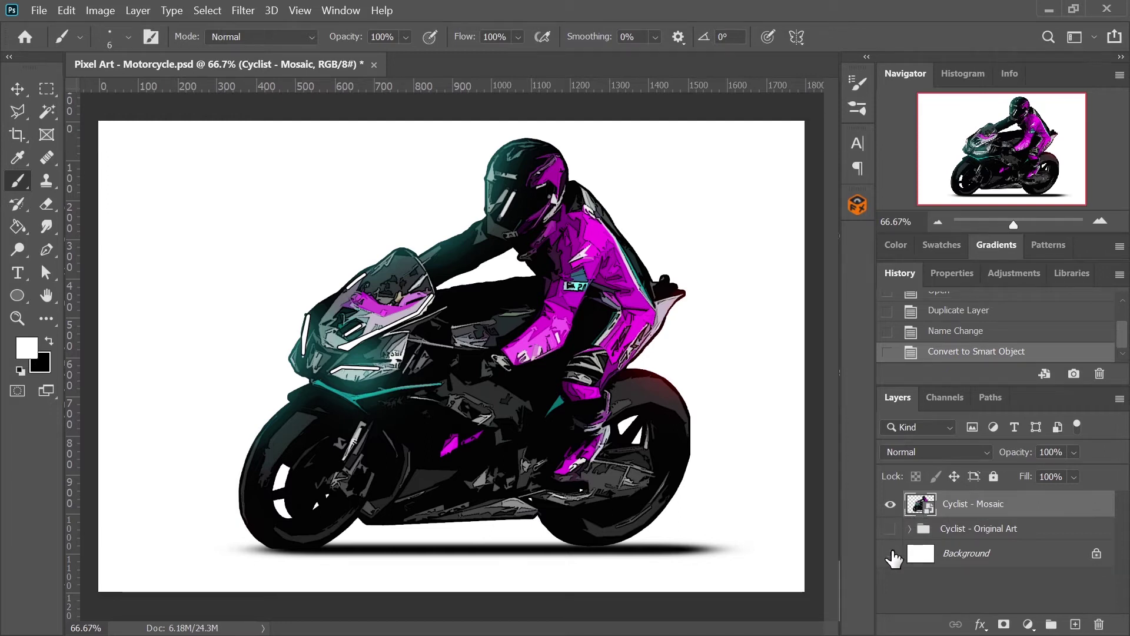
Step: Toggle the white Background off and on to check the smart object's transparency
click(891, 553)
click(891, 554)
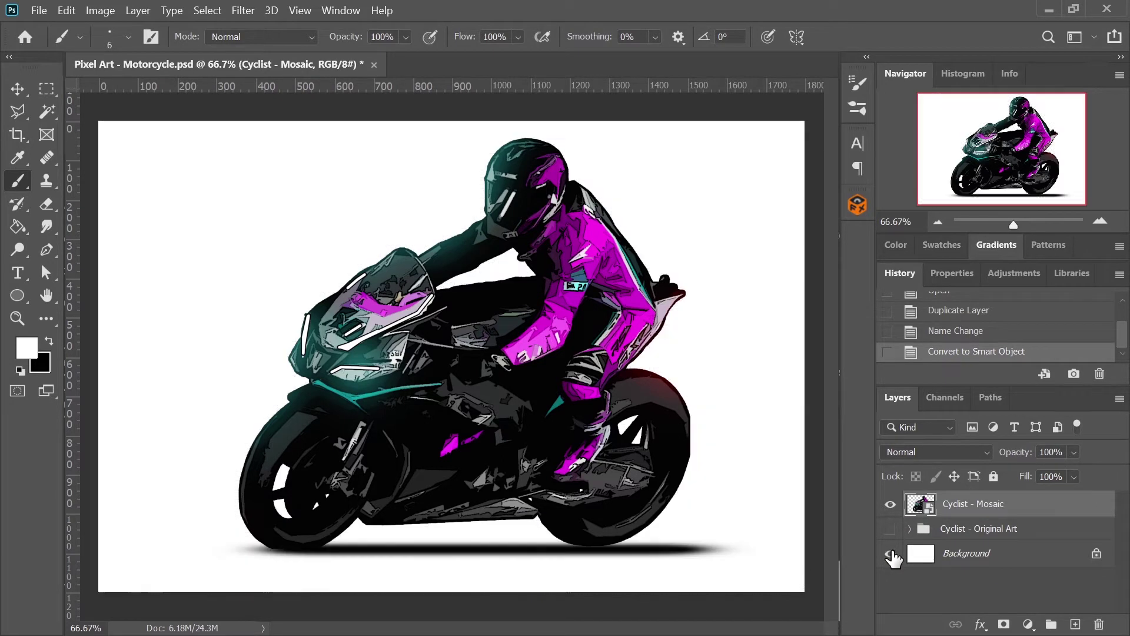
click(891, 554)
click(891, 553)
click(891, 554)
click(891, 554)
click(892, 553)
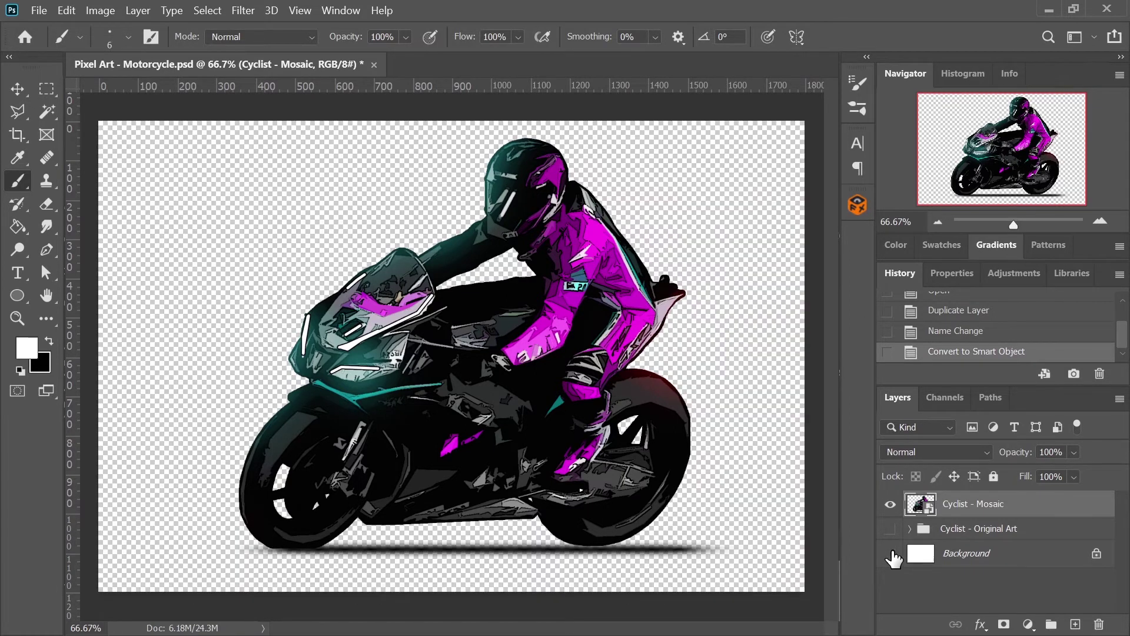
click(891, 554)
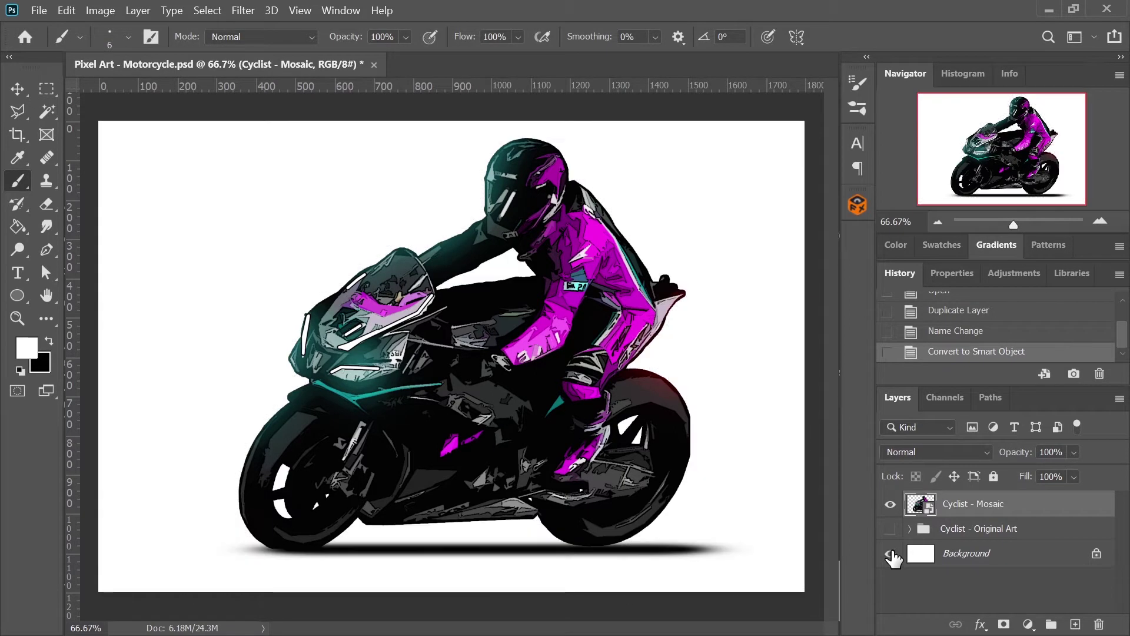
Step: Apply a Pixelate > Mosaic smart filter, trying several sizes before settling on cell size 20
click(249, 17)
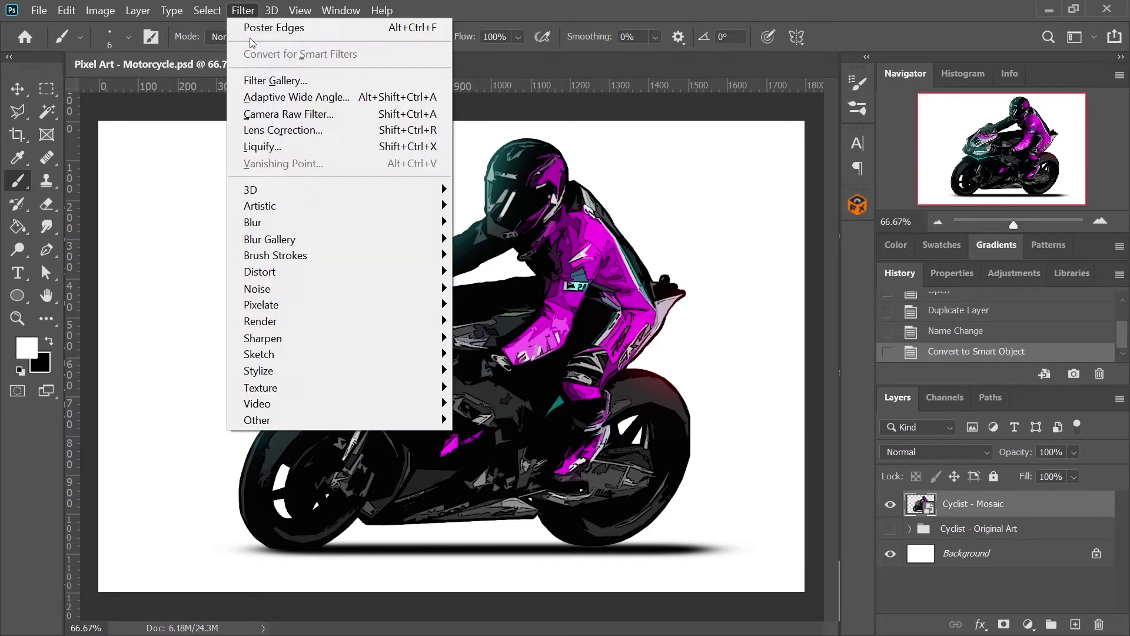
mouse_move(289, 304)
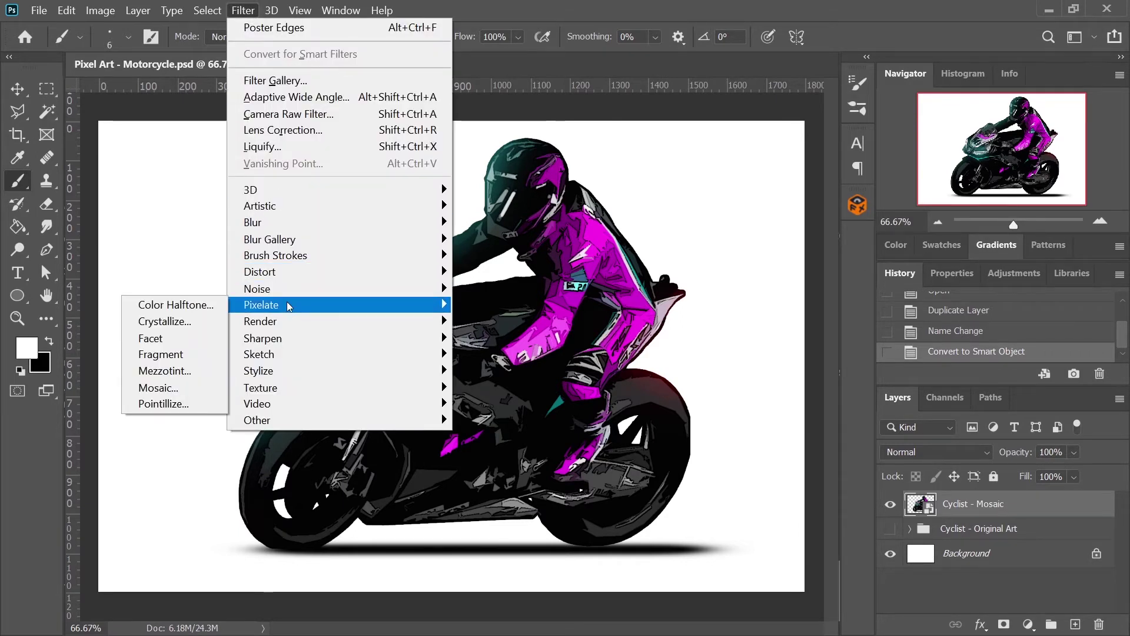
click(177, 388)
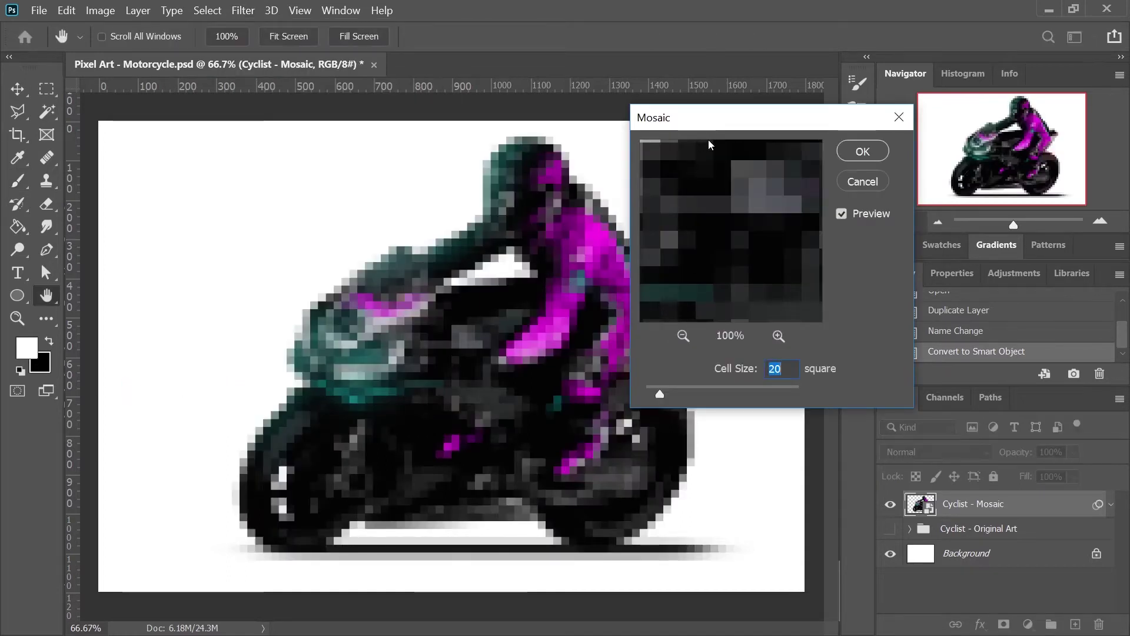
drag(718, 121, 785, 118)
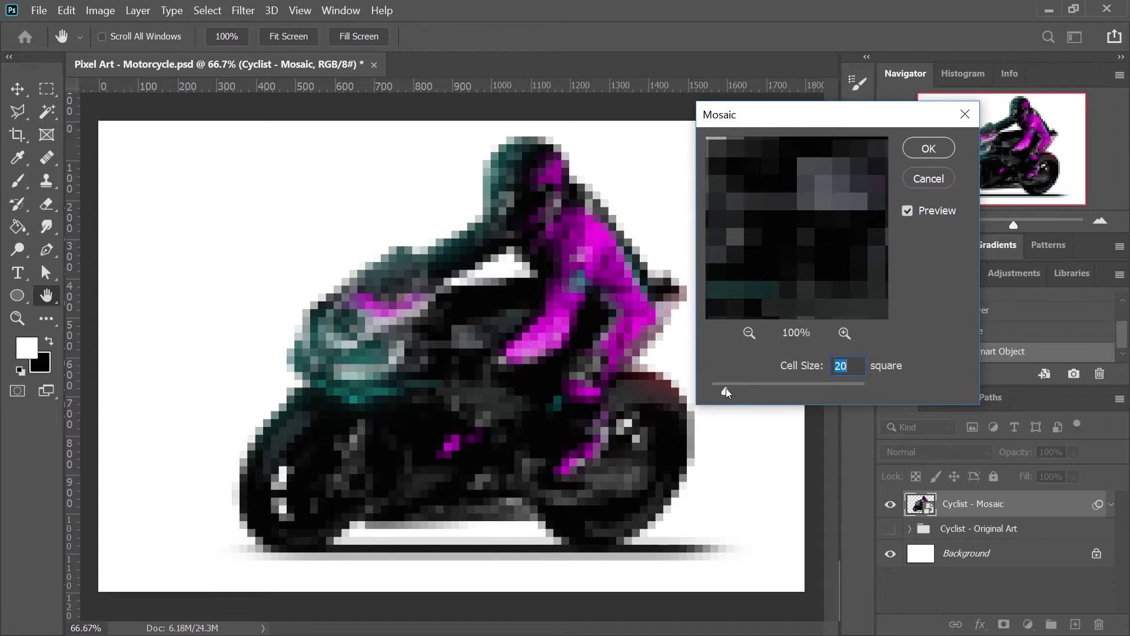
mouse_move(727, 391)
mouse_down()
mouse_move(776, 390)
mouse_move(726, 391)
mouse_up()
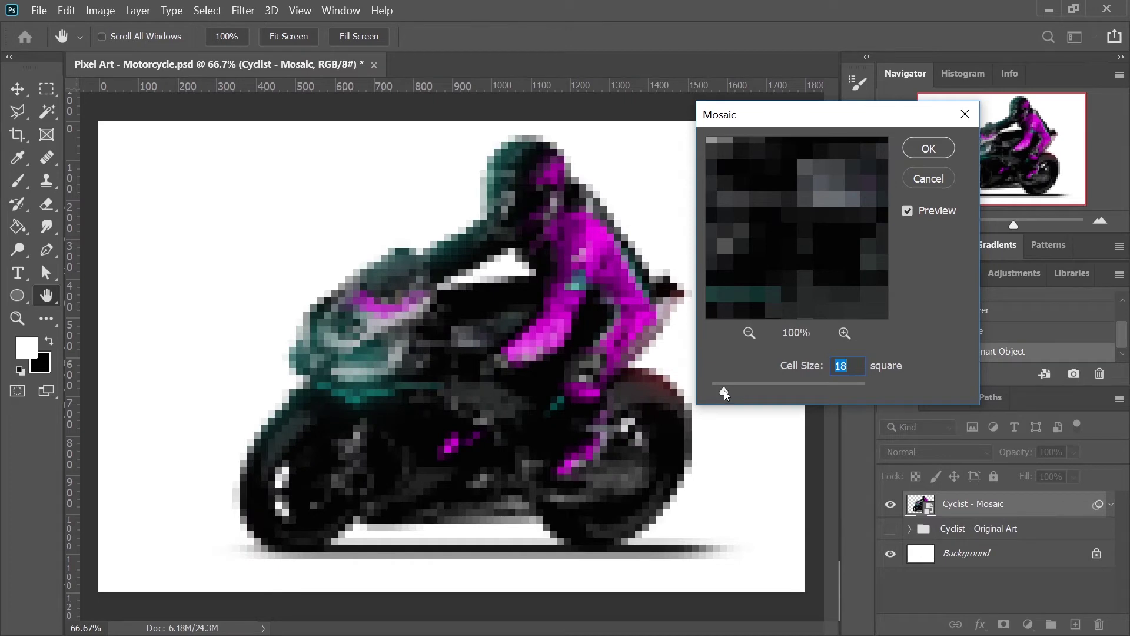
drag(726, 391, 720, 392)
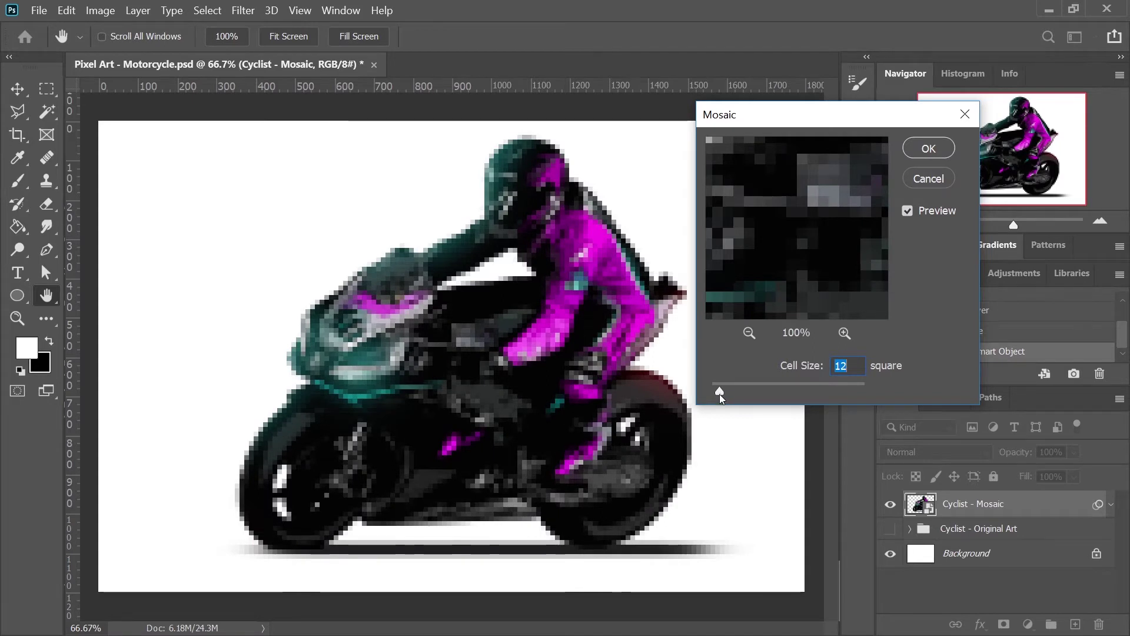
drag(719, 393, 715, 393)
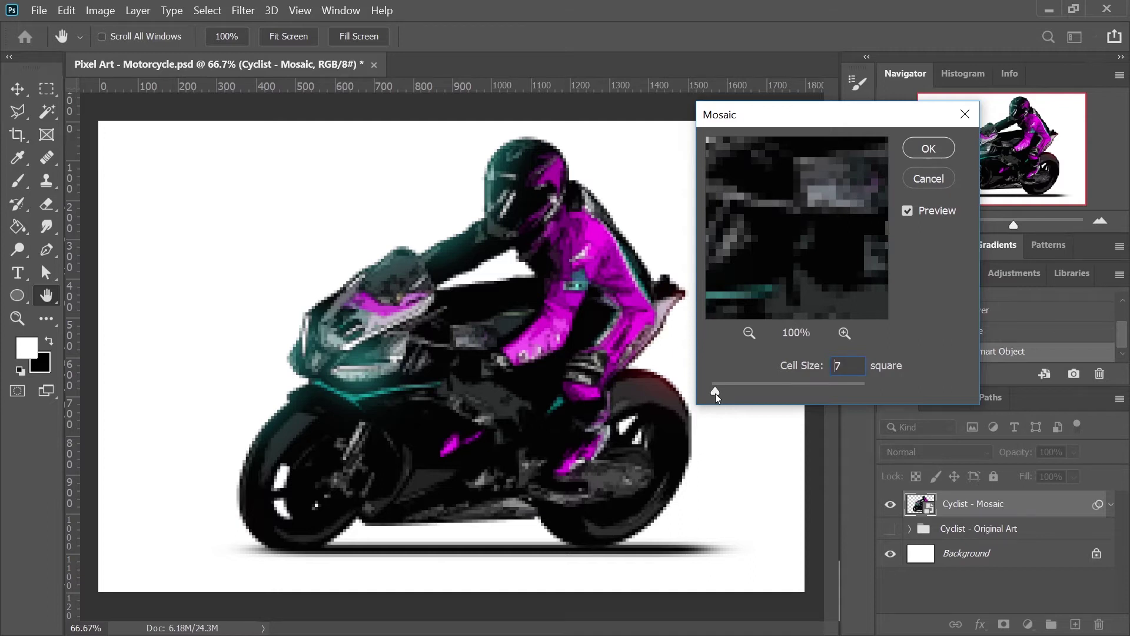
drag(718, 393, 720, 393)
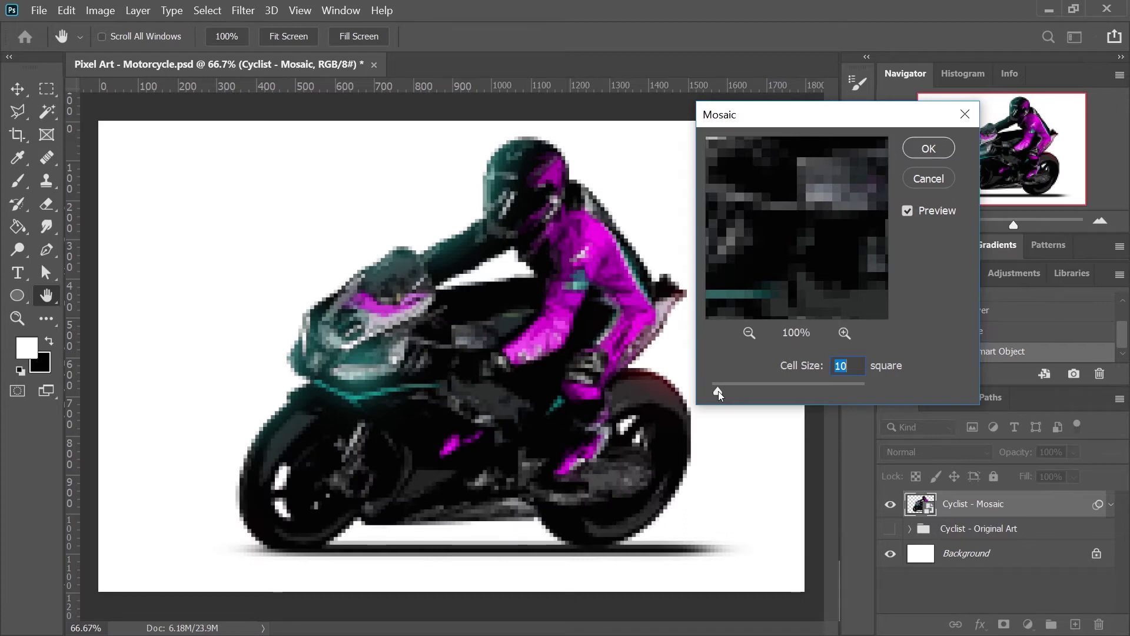
drag(718, 393, 715, 393)
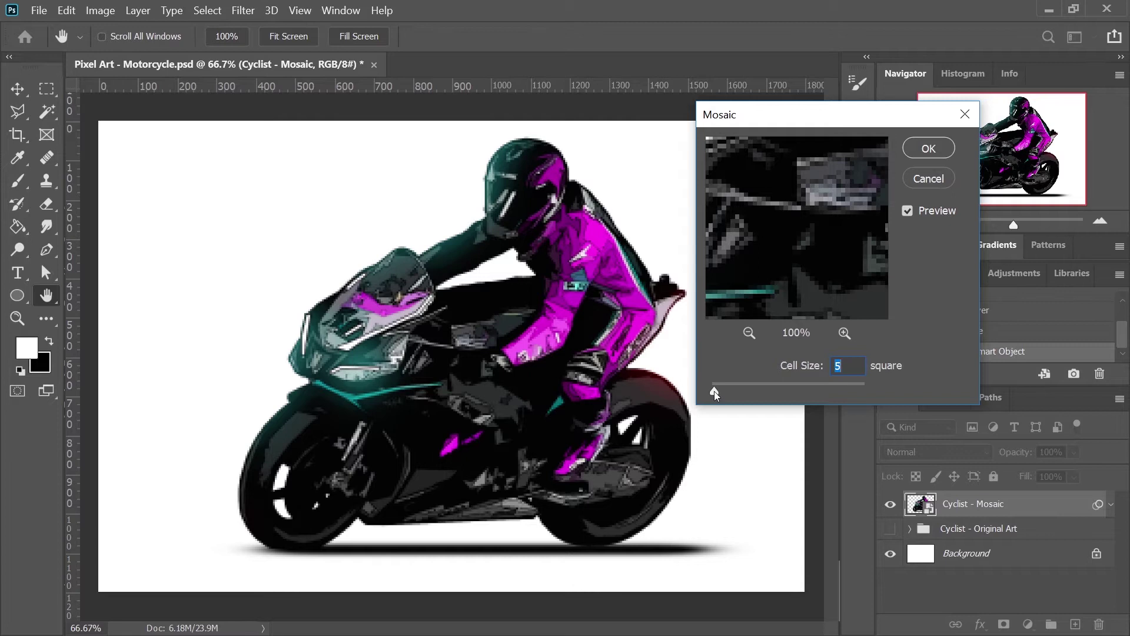
drag(714, 393, 717, 397)
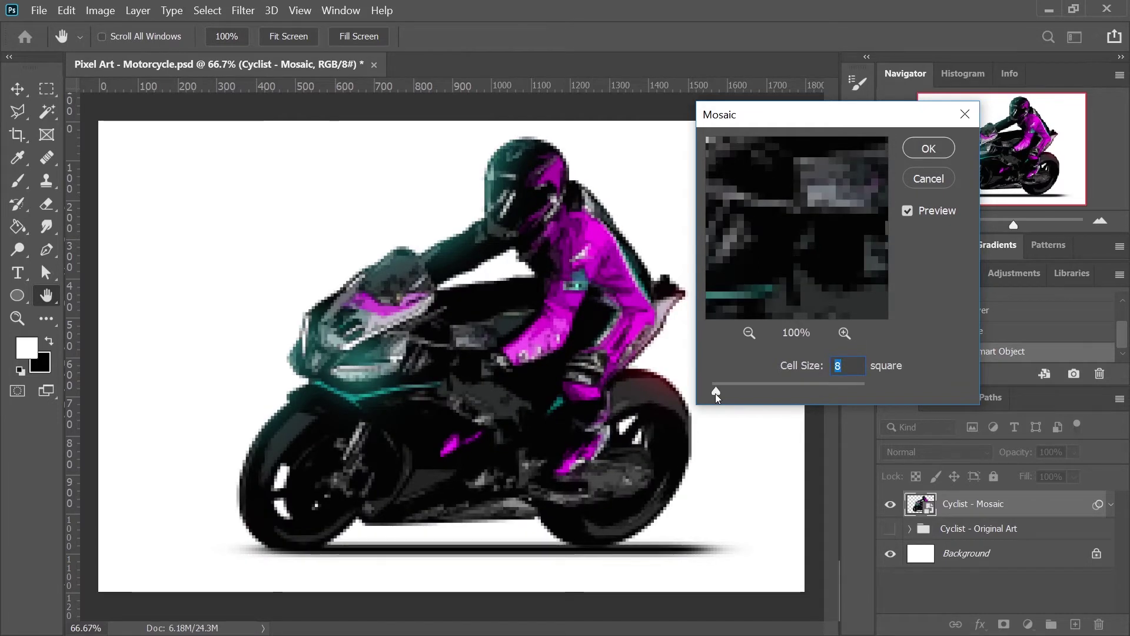
drag(716, 398, 718, 396)
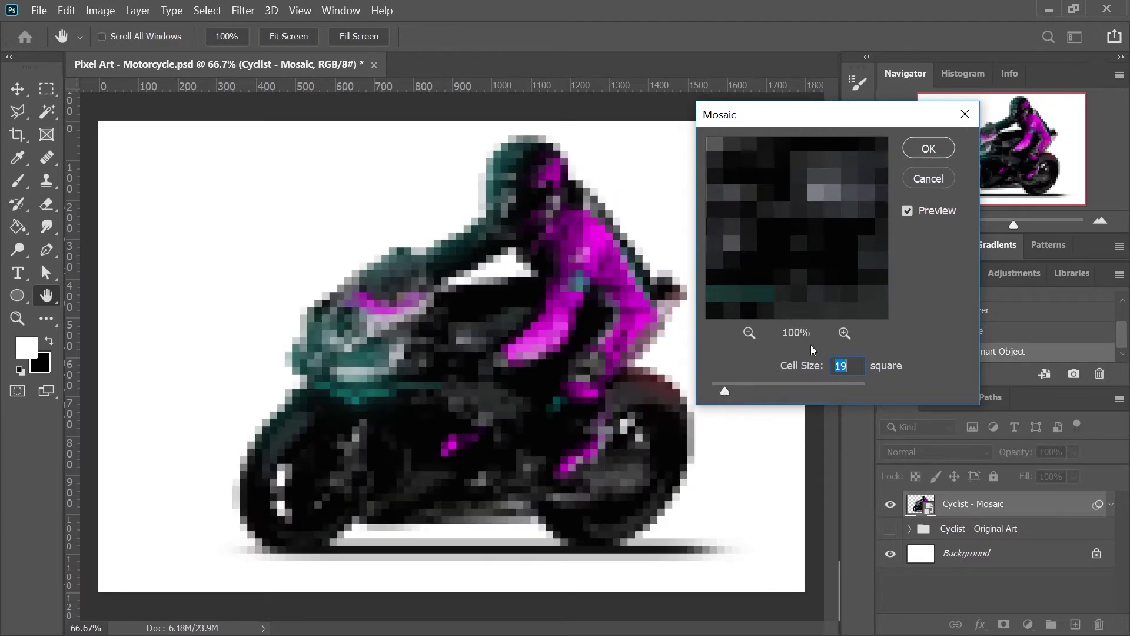
key(Up)
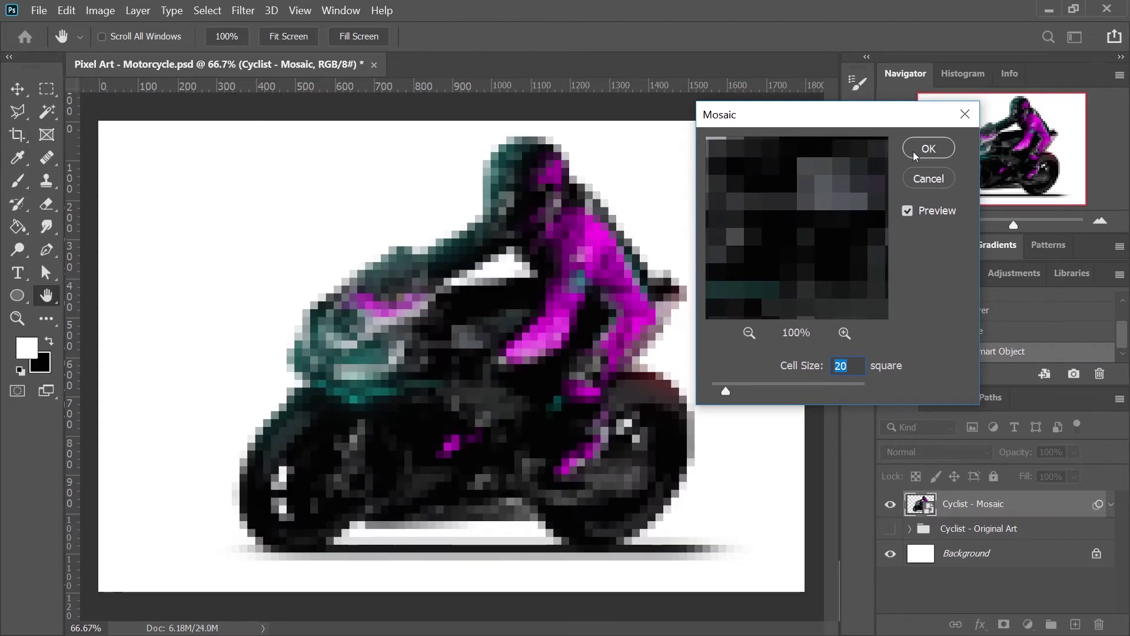
click(915, 156)
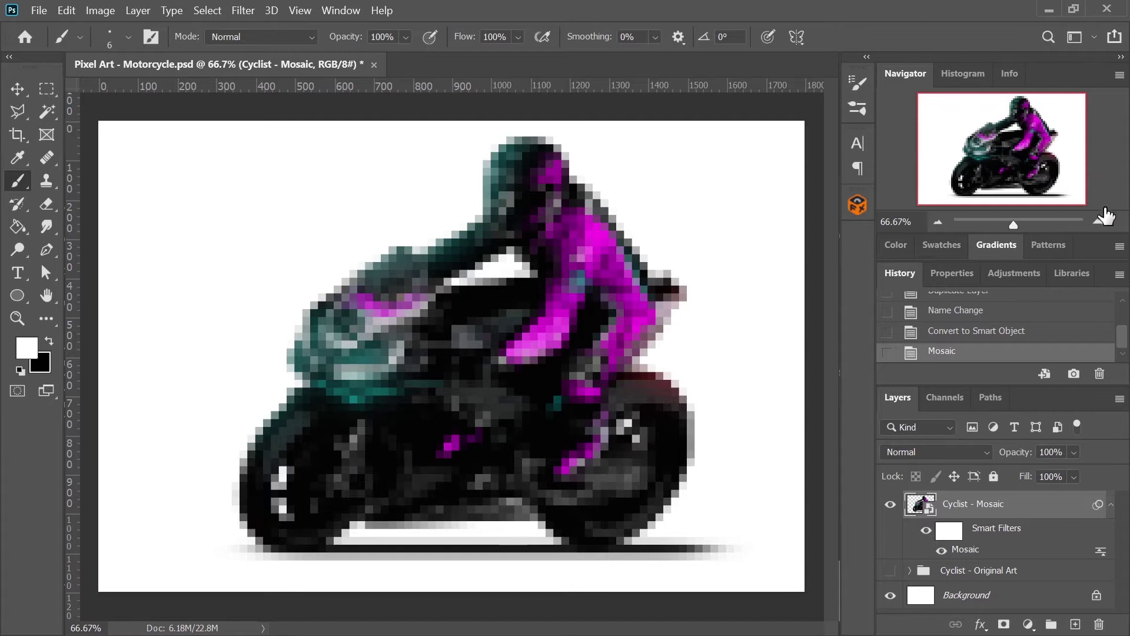
Step: Inspect the pixelated rider at 100% over transparency, then restore Background, zoom to 50%, collapse Smart Filters
click(1100, 222)
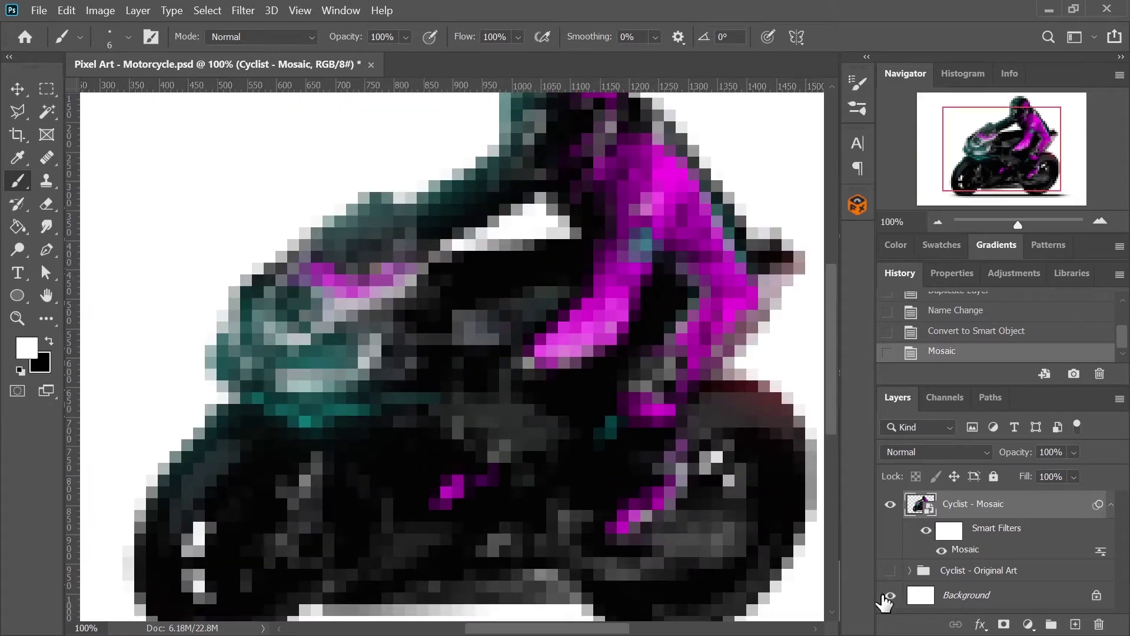
click(890, 597)
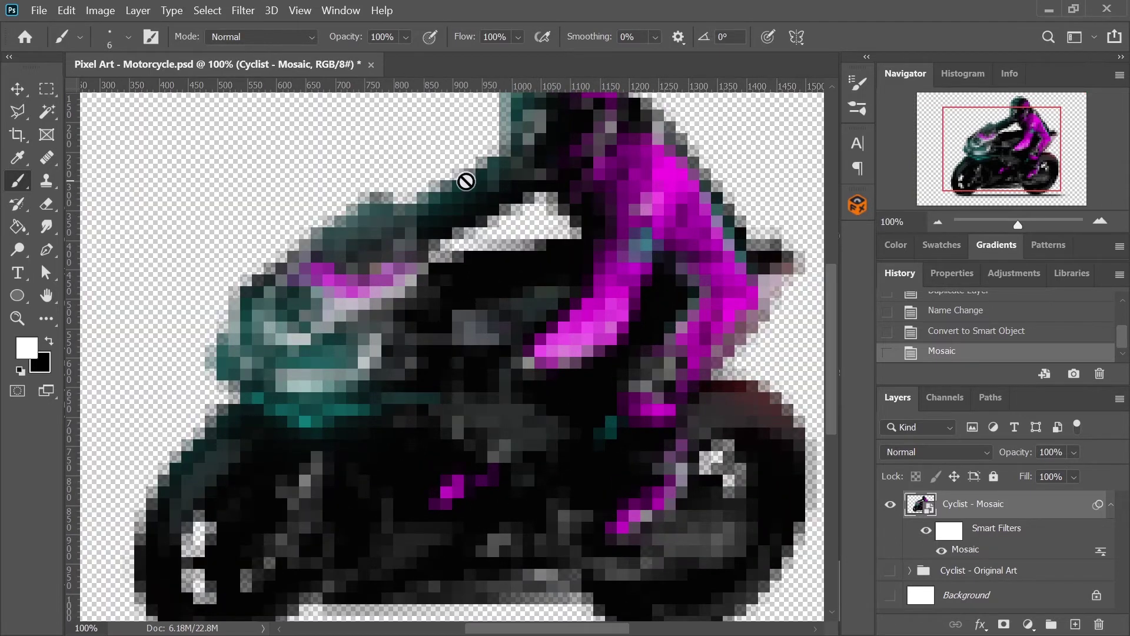
mouse_move(1006, 133)
mouse_down()
mouse_move(1003, 123)
mouse_move(994, 132)
mouse_move(1011, 142)
mouse_move(1018, 127)
mouse_up()
click(890, 594)
key(ctrl+minus)
key(ctrl+minus)
click(1111, 505)
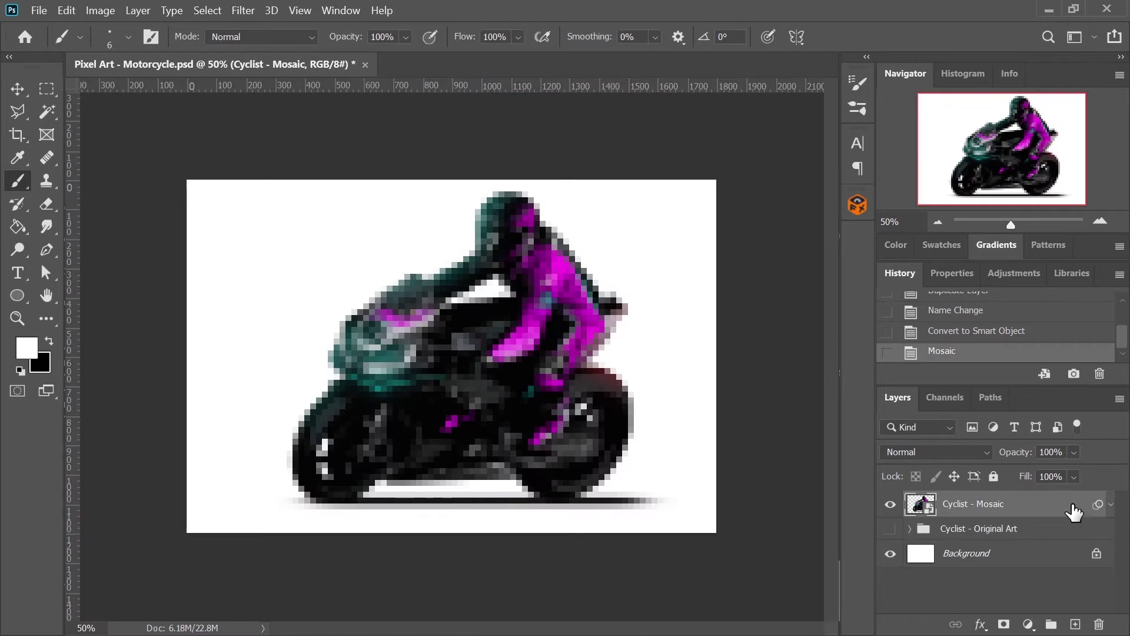
Step: Hide Cyclist - Mosaic and duplicate the original art group as 'Cyclist - Indexed Color'
click(890, 505)
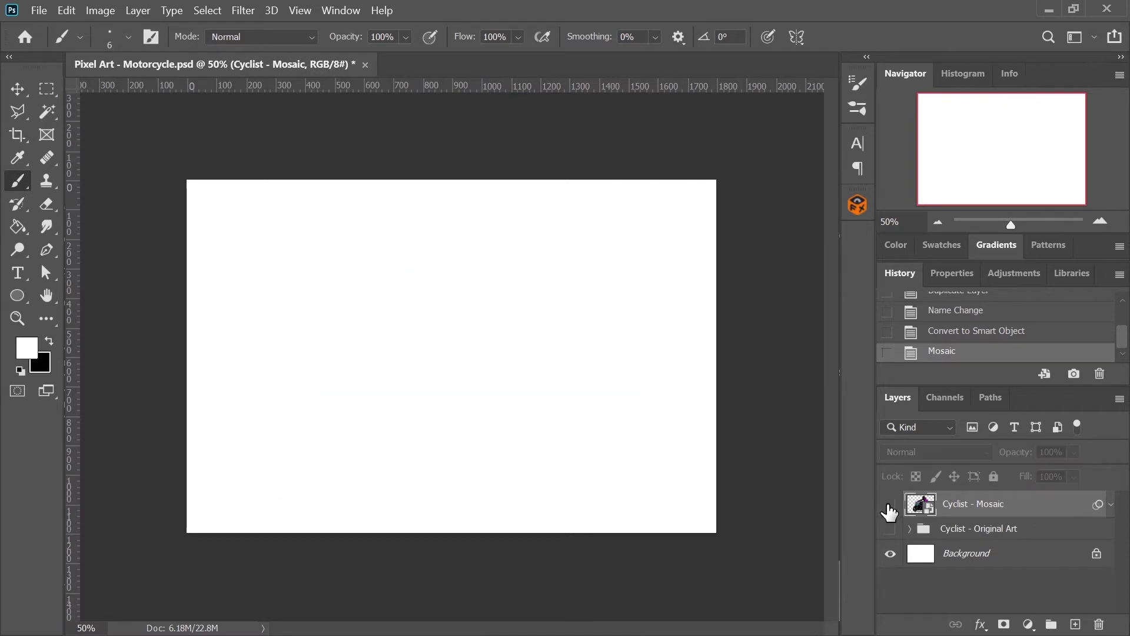
click(989, 529)
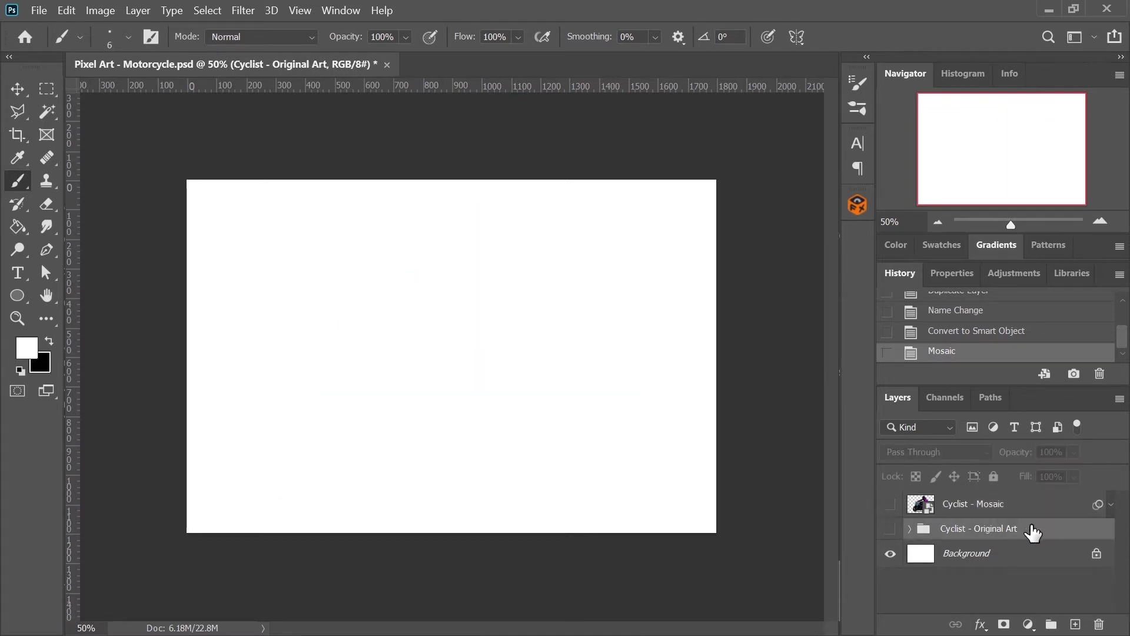
drag(1014, 534, 1075, 624)
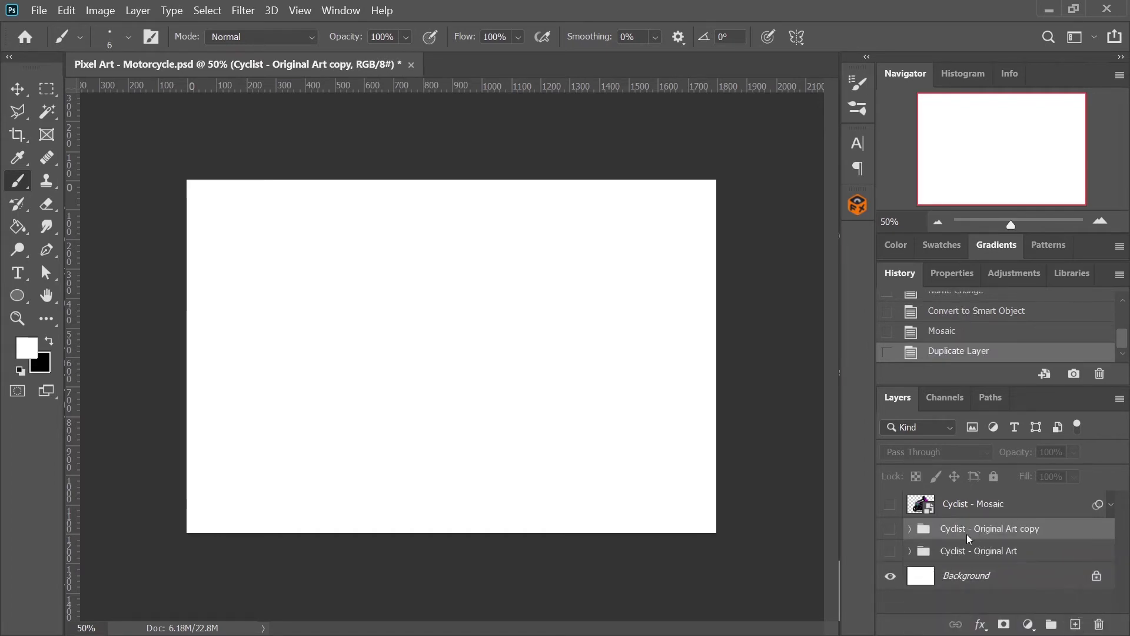
double_click(986, 529)
key(End)
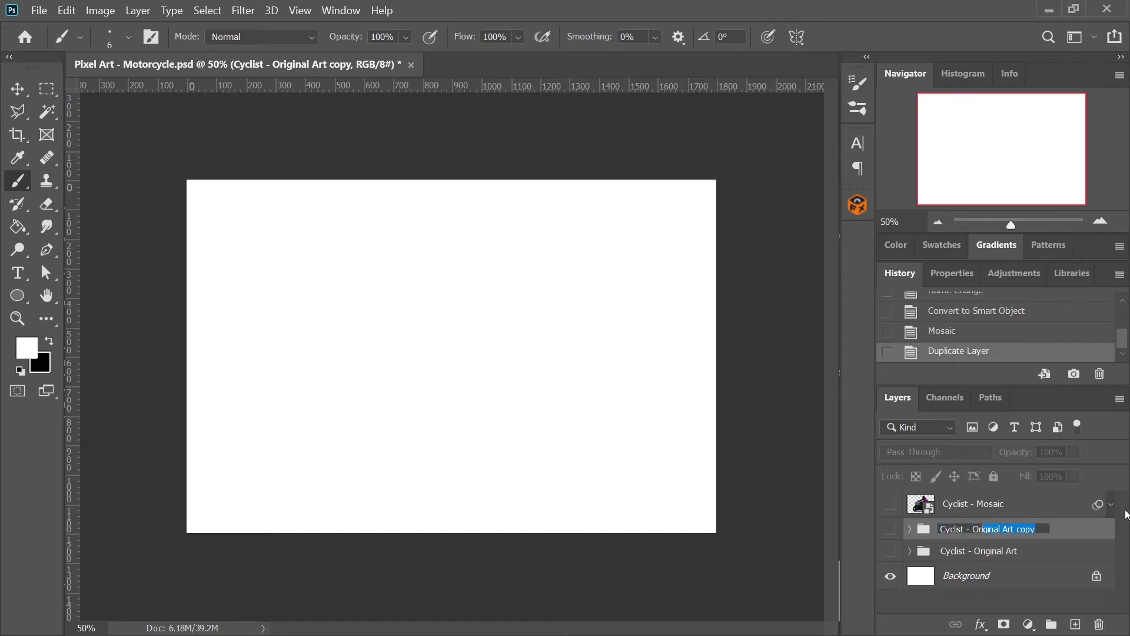
text(Indexed Color)
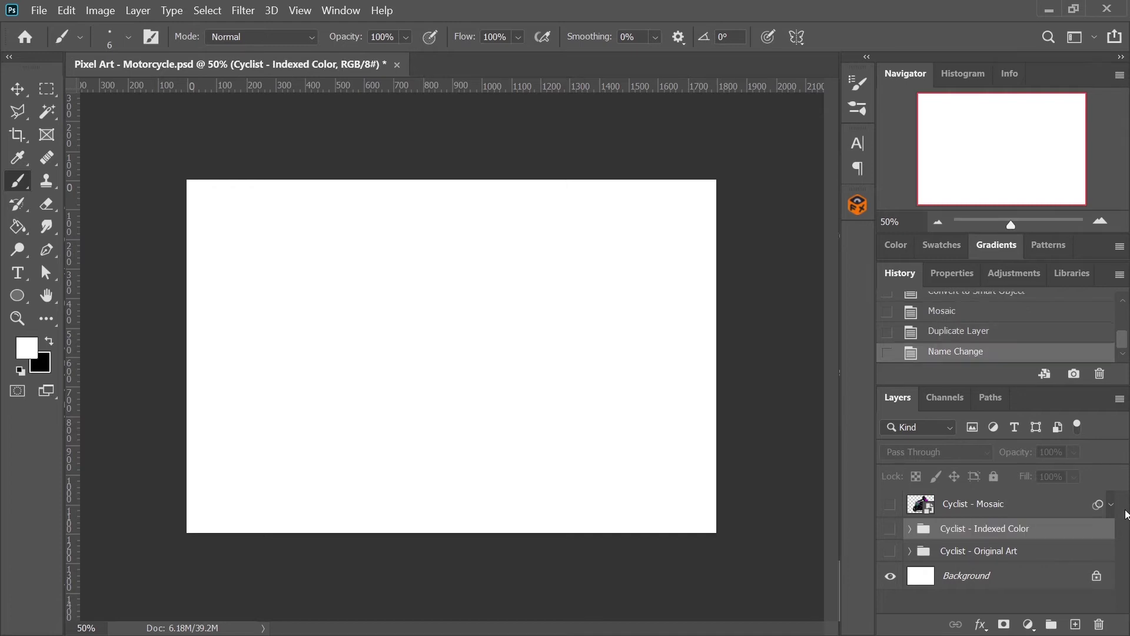
Step: Show Cyclist - Indexed Color, convert it to a smart object, and open its .psb contents
click(890, 528)
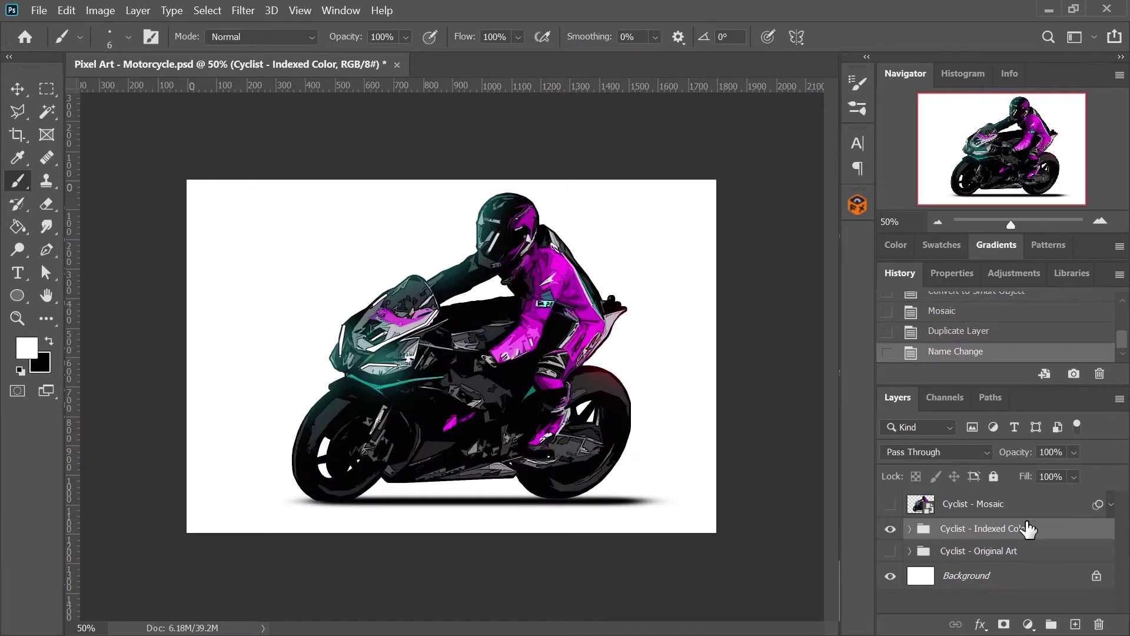
right_click(1036, 530)
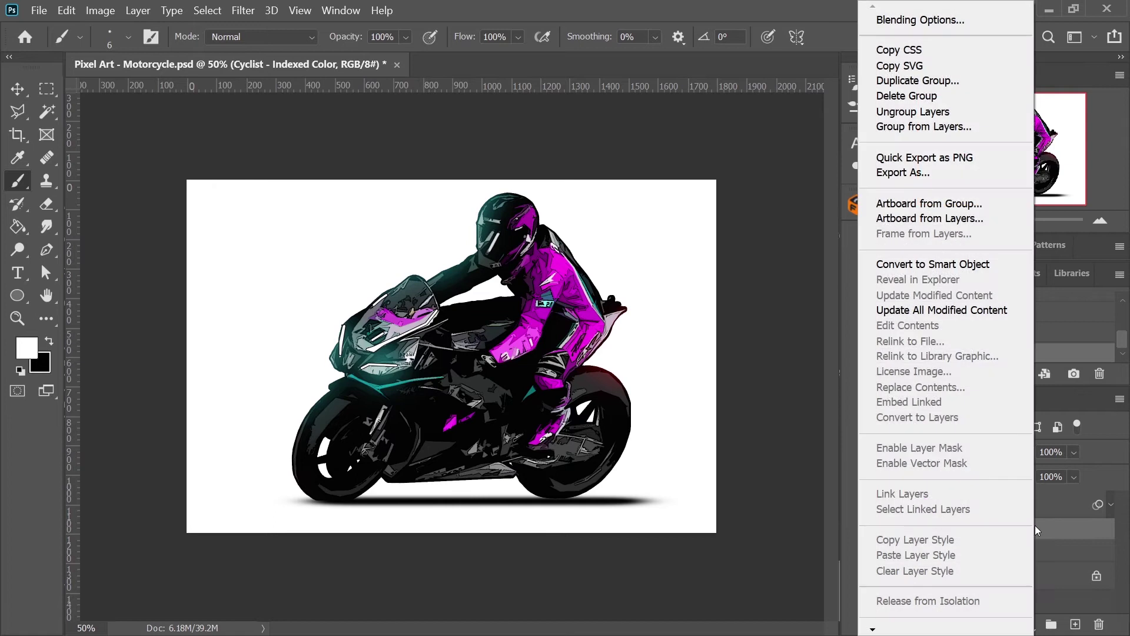
click(941, 264)
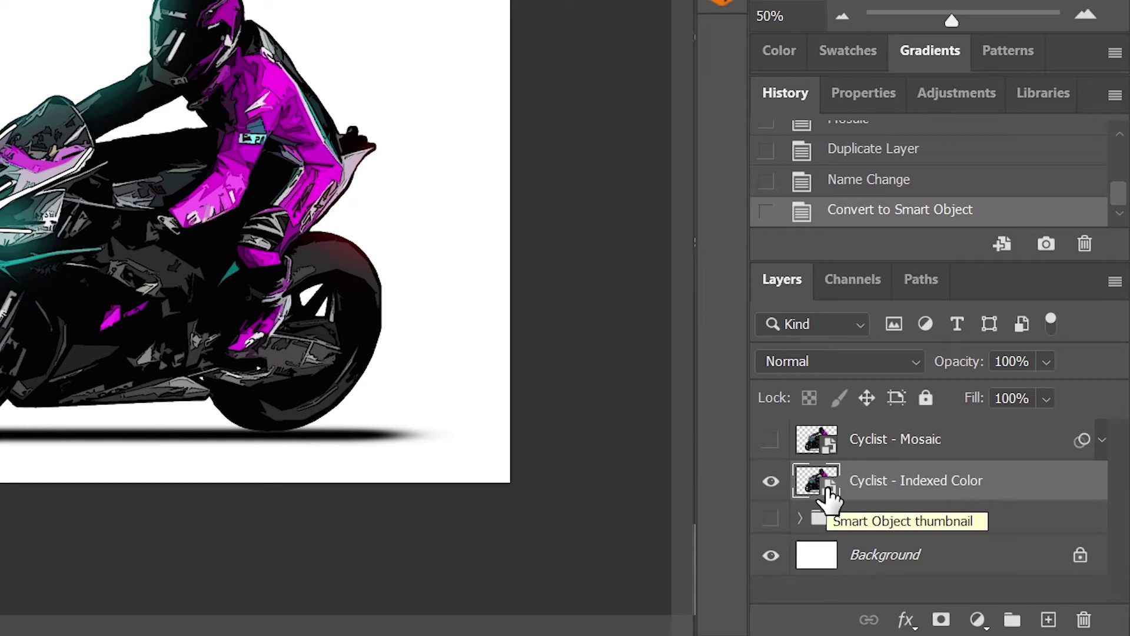
double_click(824, 486)
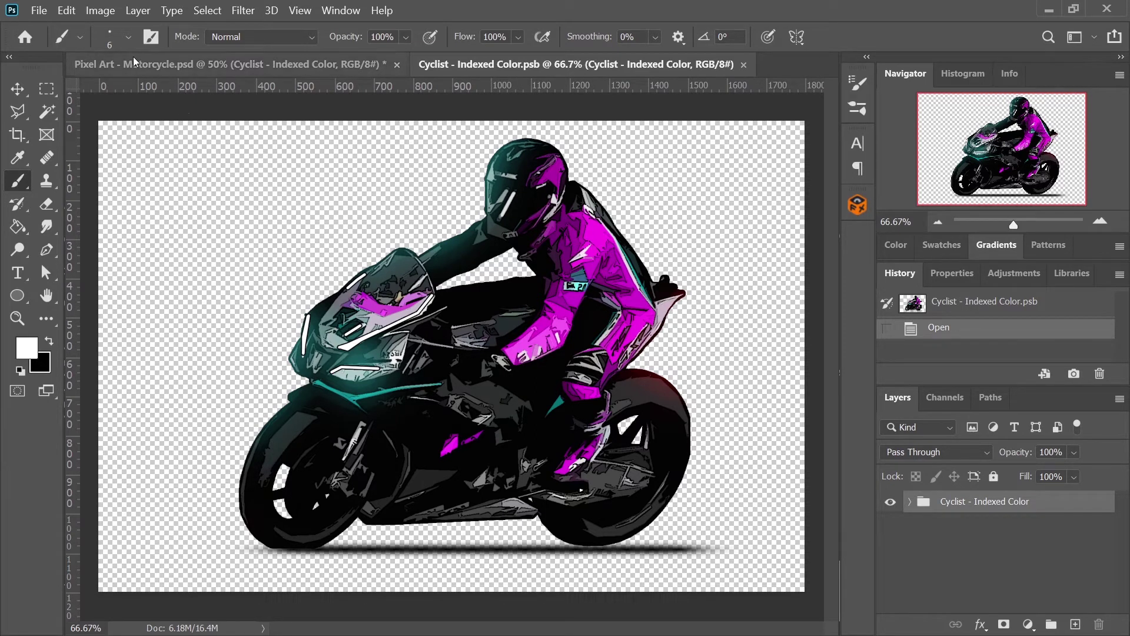
Step: Check the document's pixel dimensions in Image Size, then cancel without changes
click(107, 14)
click(148, 139)
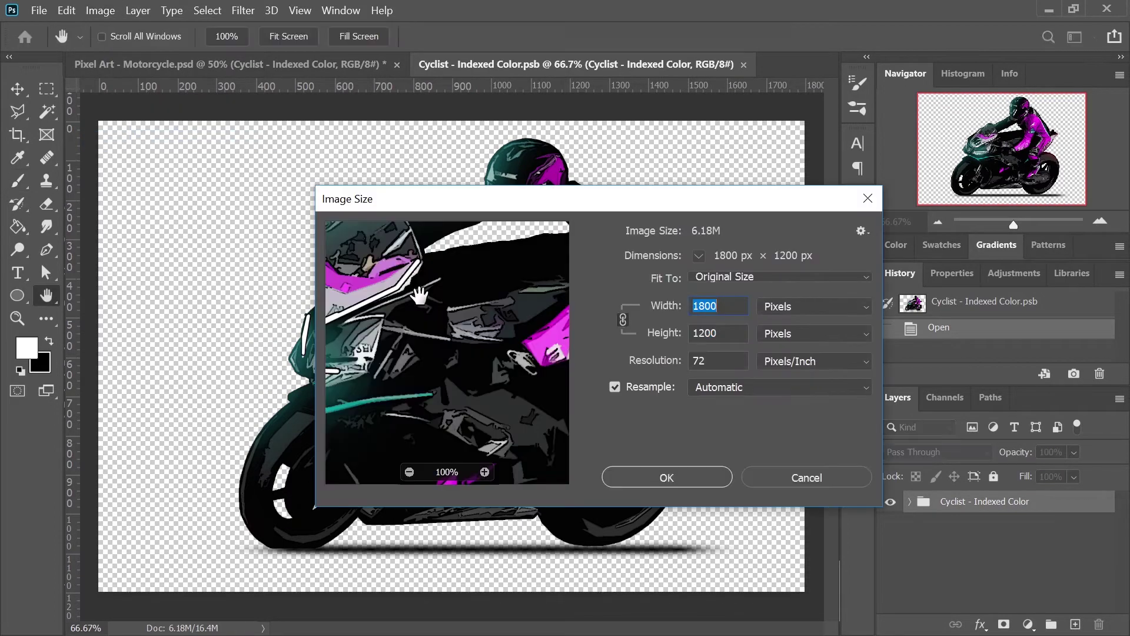
click(779, 470)
key(b)
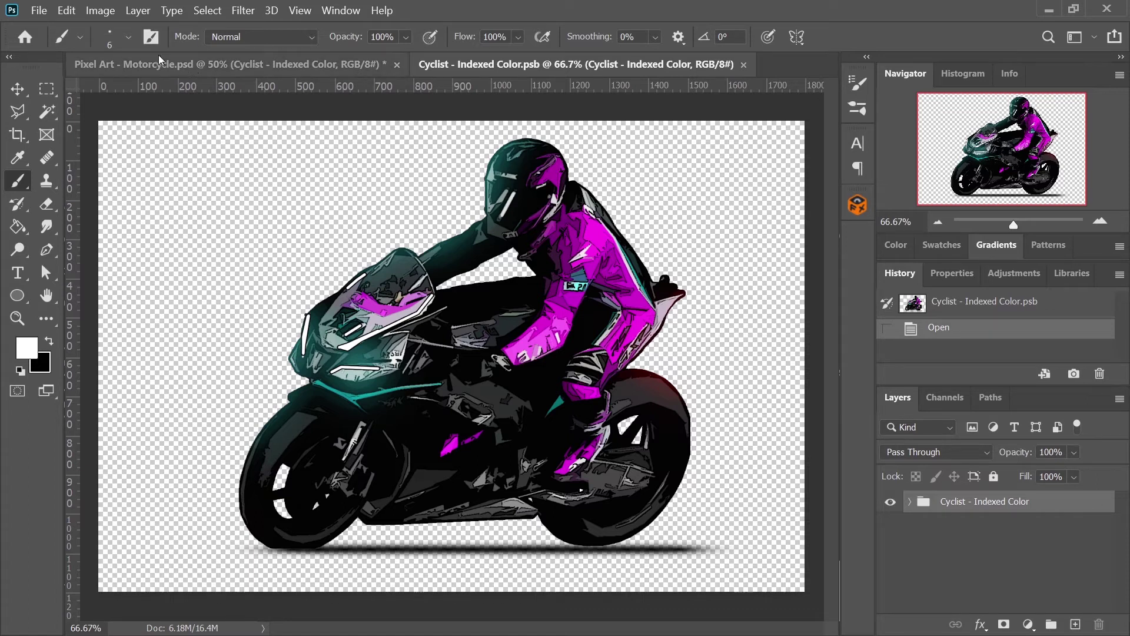
Step: Switch the document to Indexed Color mode, accepting the merge of its layers
click(107, 12)
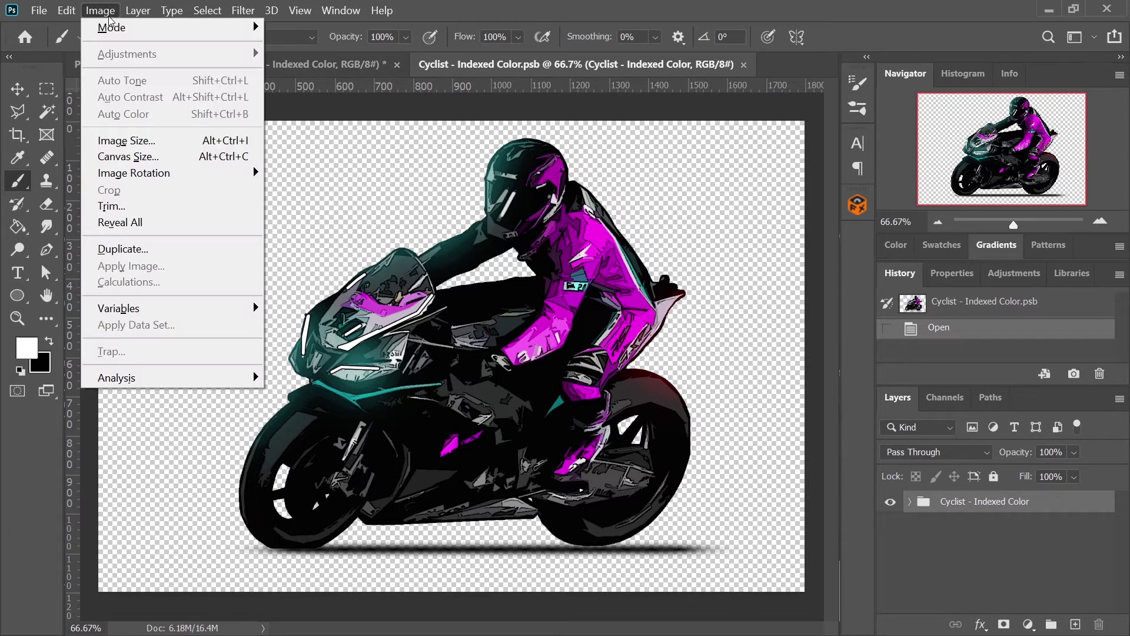
mouse_move(171, 27)
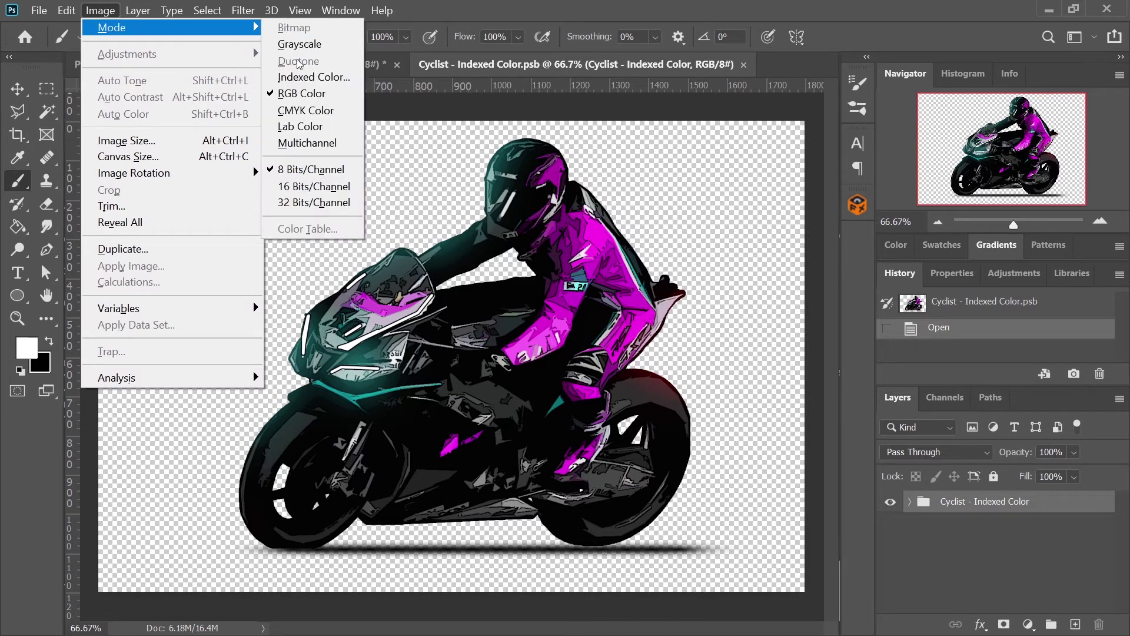
click(329, 78)
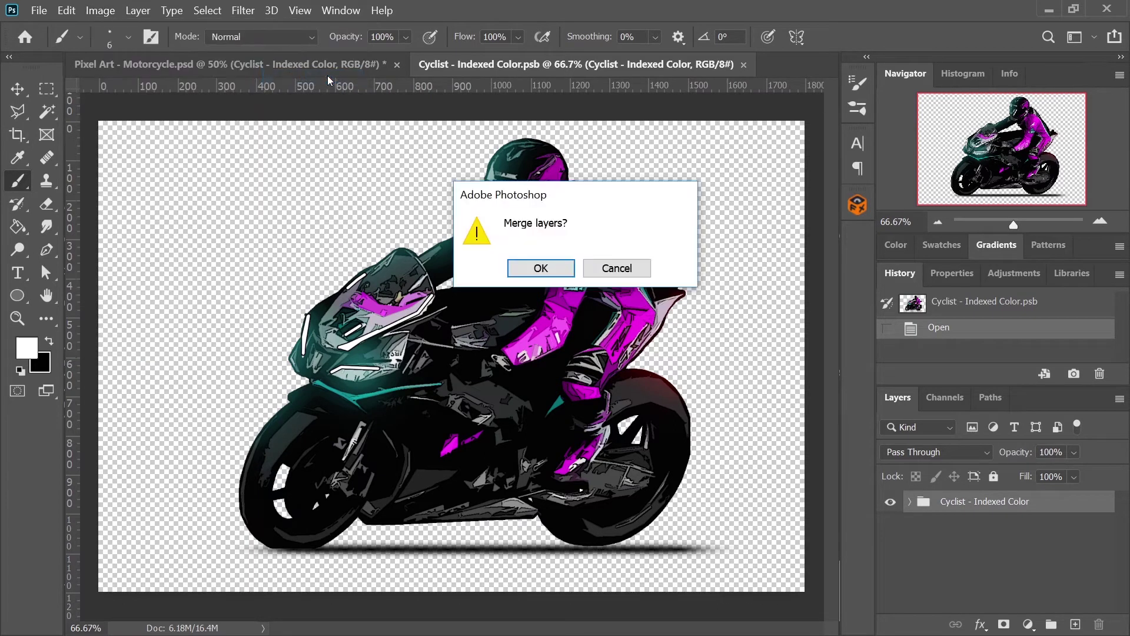
click(539, 268)
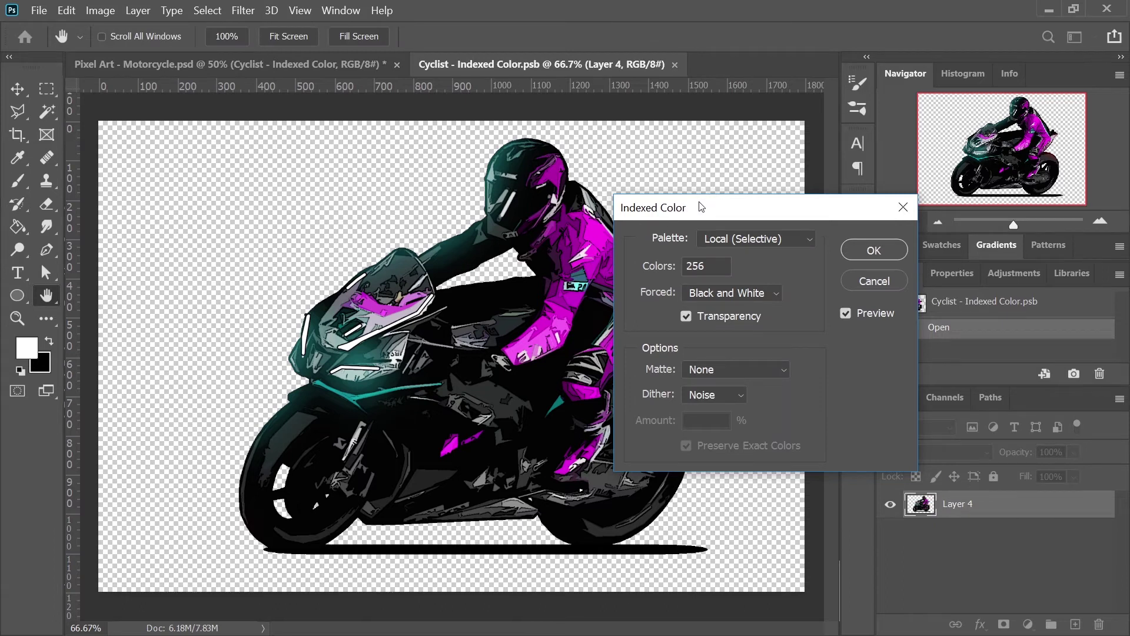
Step: Review the Indexed Color settings: 256 colours, with transparency tested off and kept on
drag(706, 203, 716, 164)
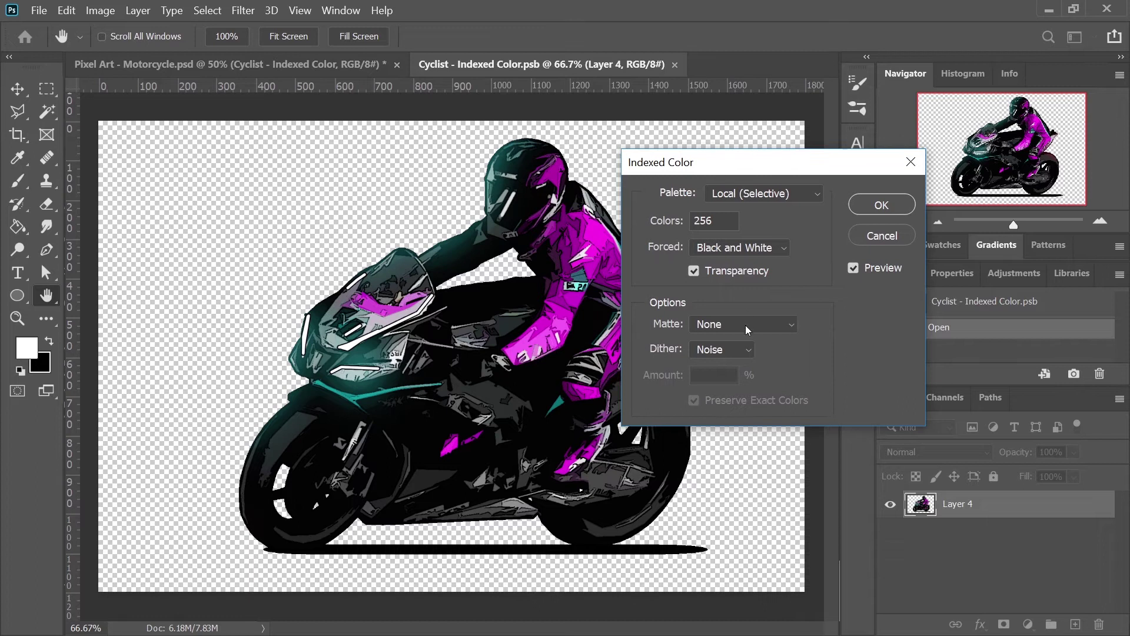
click(739, 351)
click(768, 348)
drag(763, 171, 827, 152)
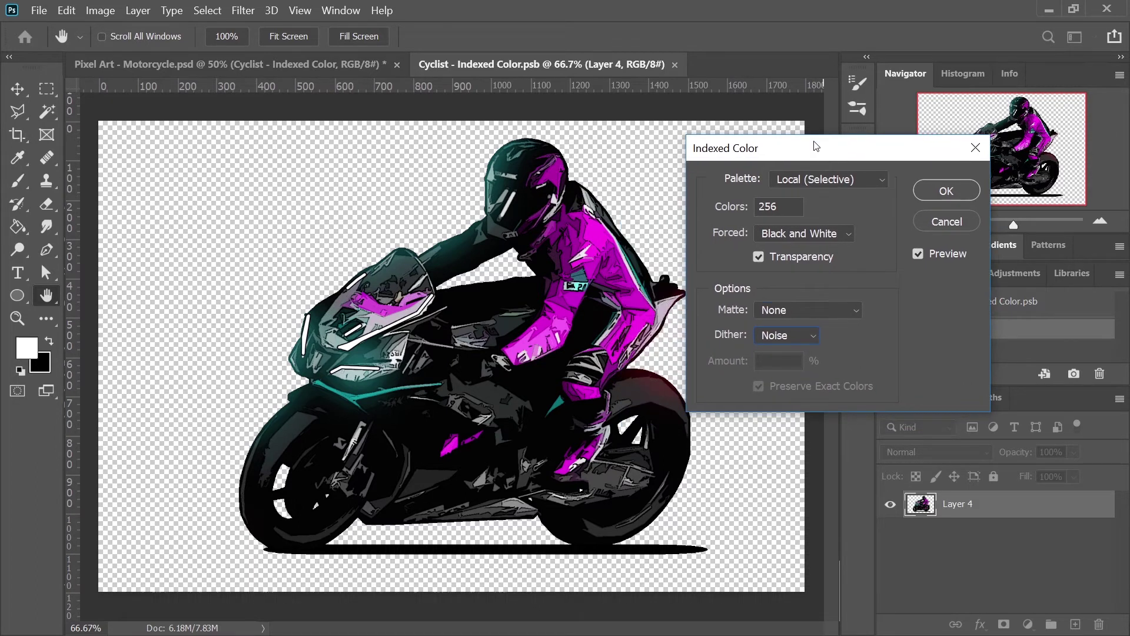
double_click(786, 206)
click(779, 209)
click(759, 256)
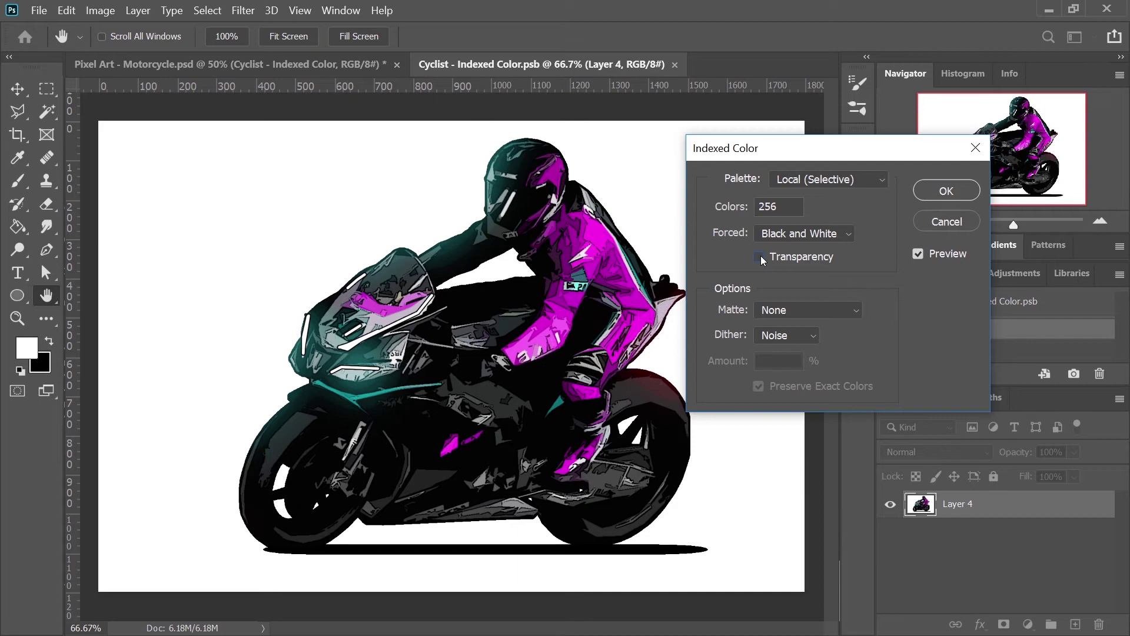
click(759, 256)
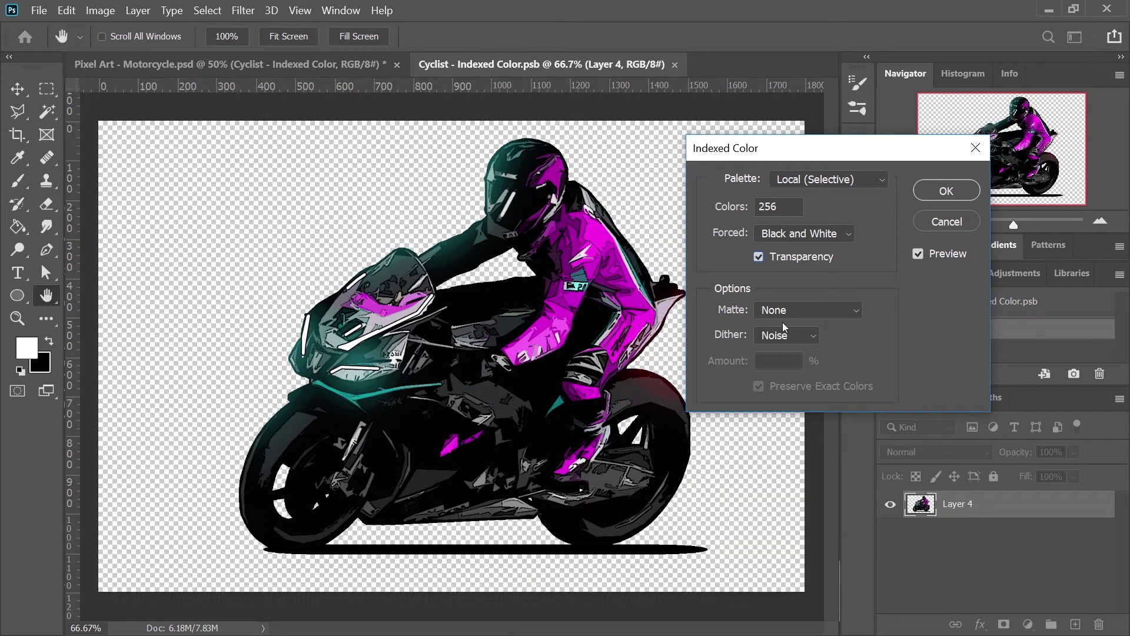
Step: Compare Diffusion and Pattern dithering, then apply the conversion with Noise dither
click(798, 338)
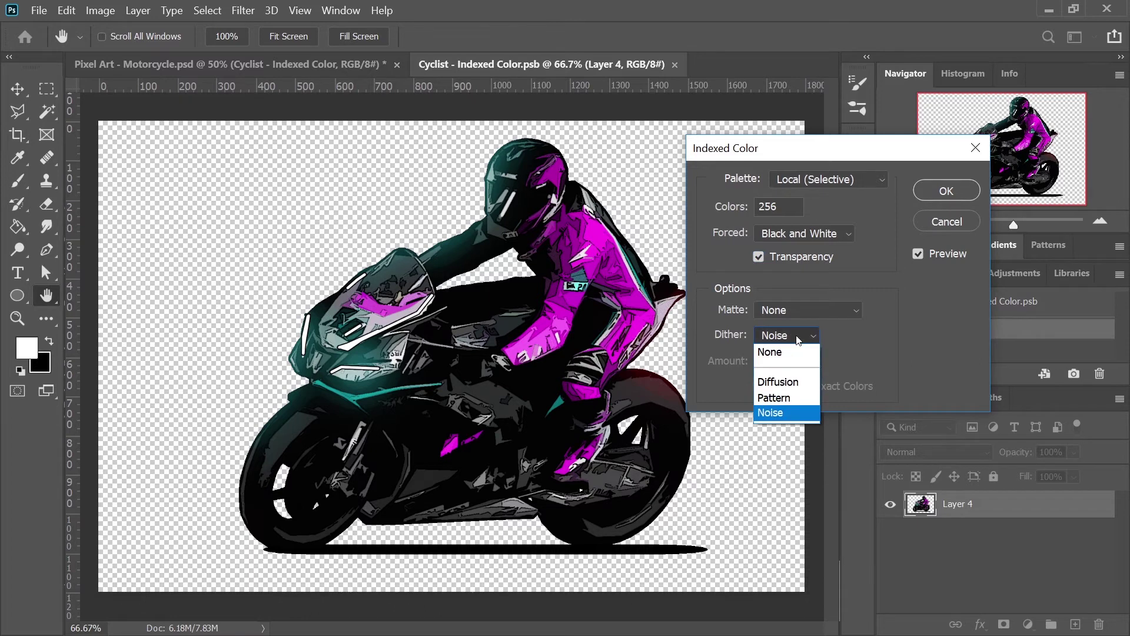
click(785, 383)
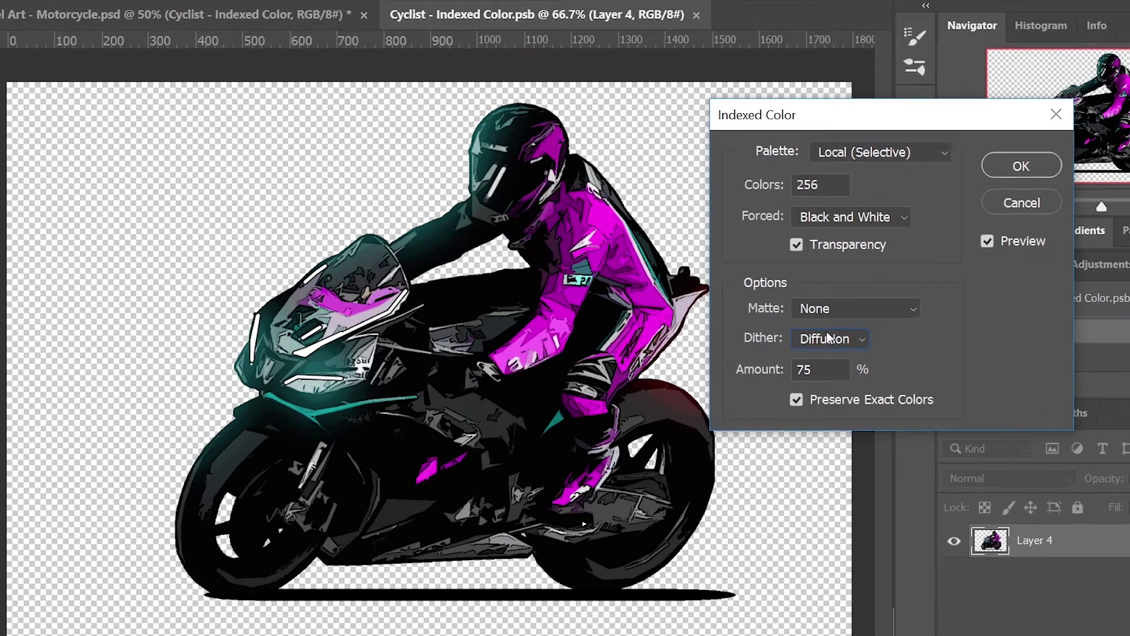
click(786, 335)
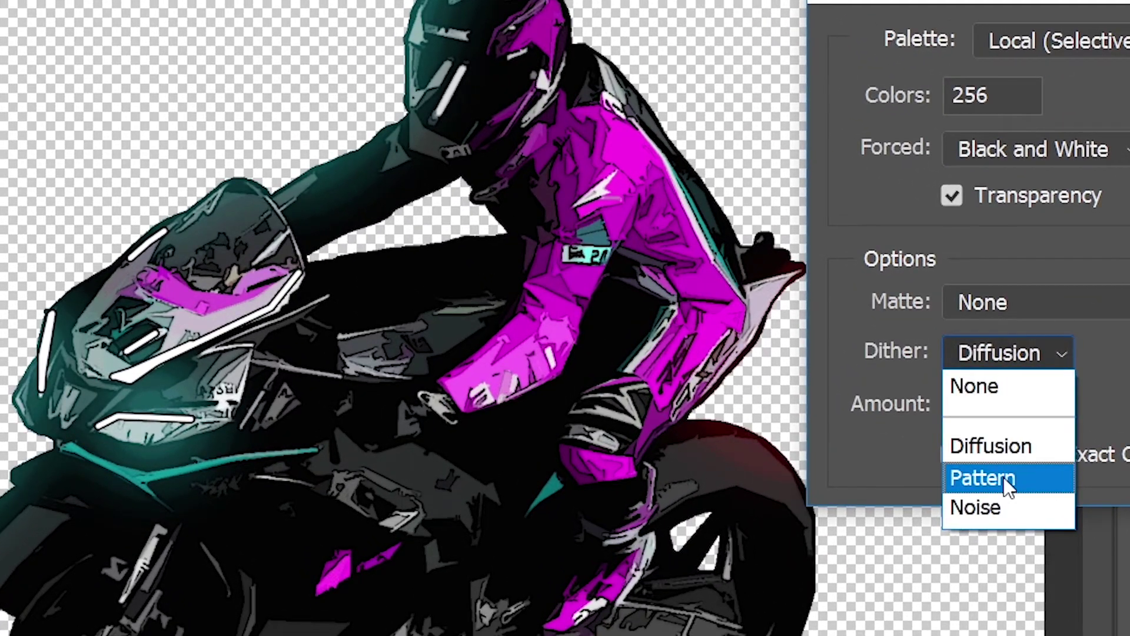
click(1008, 484)
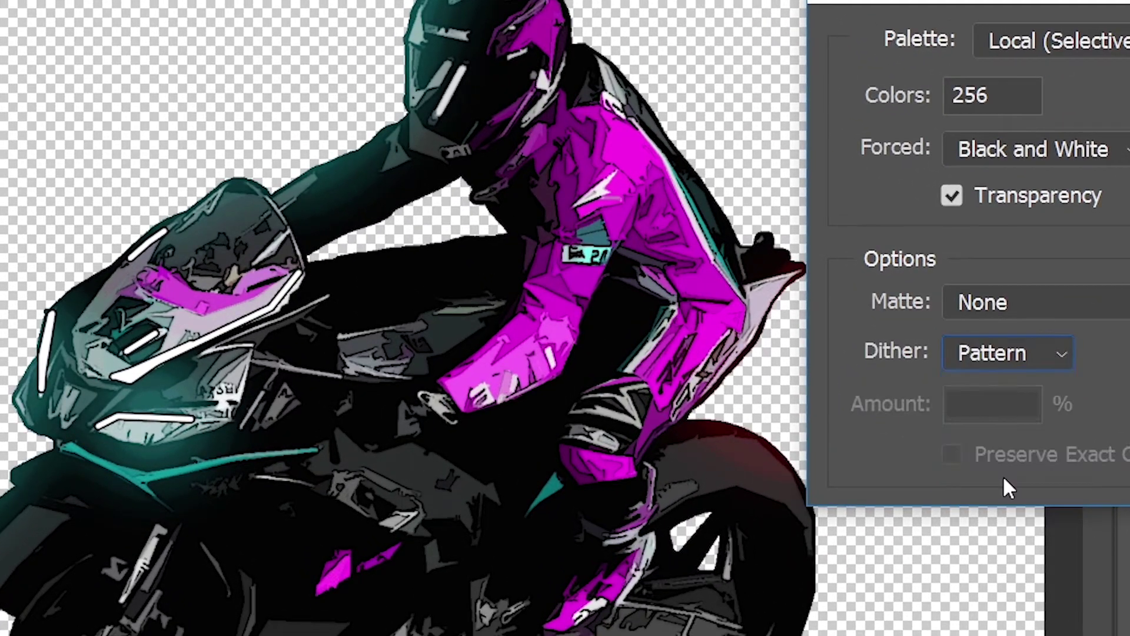
click(998, 356)
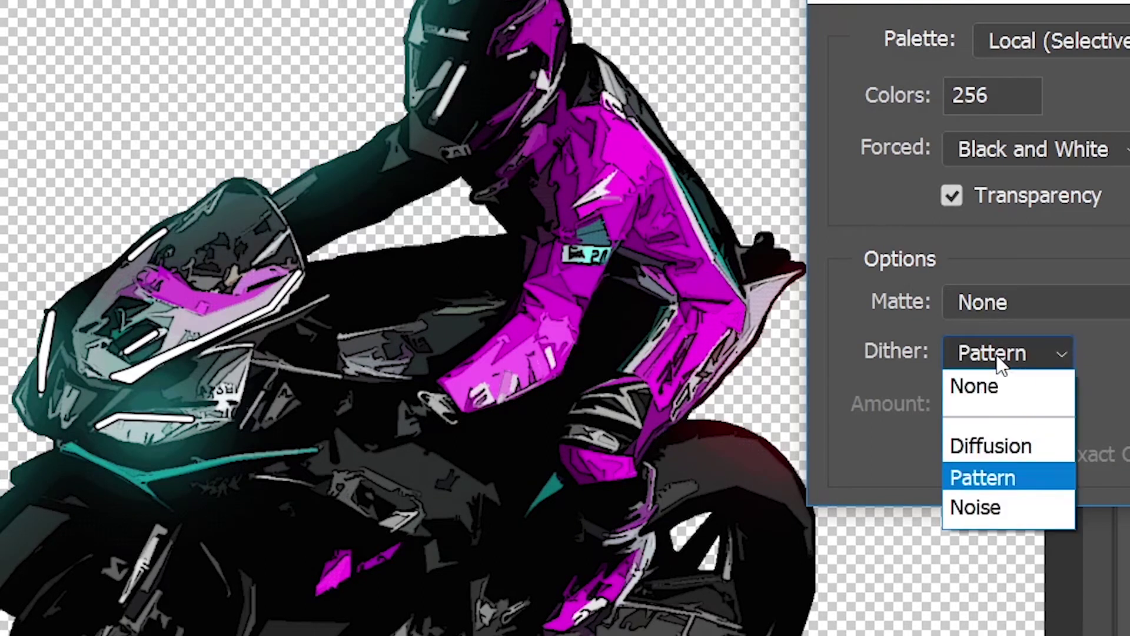
click(989, 510)
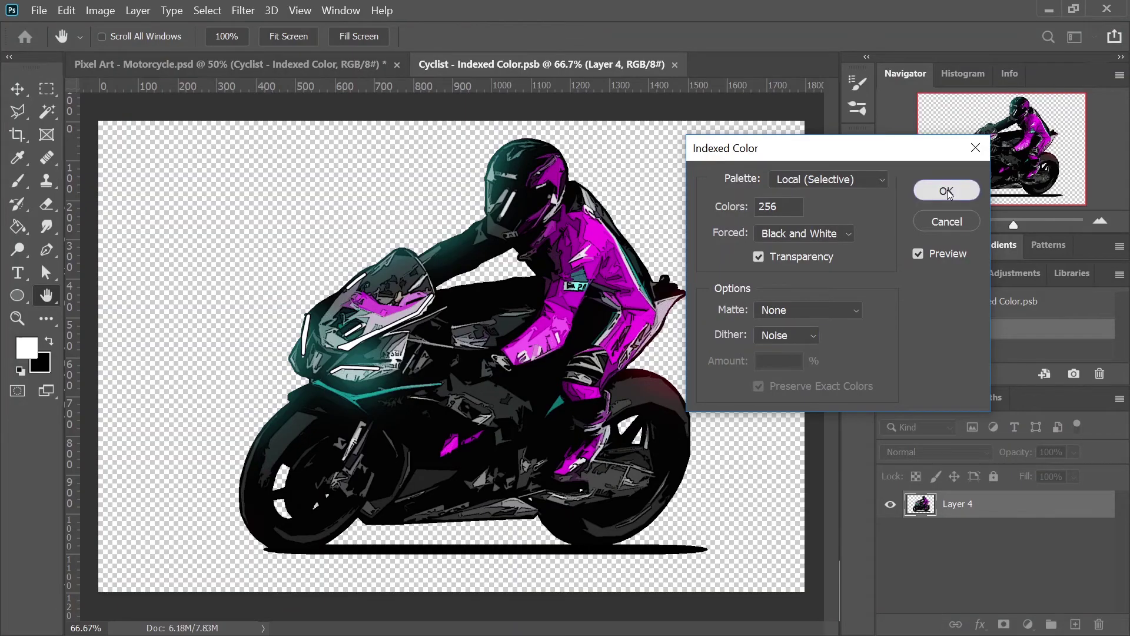
click(945, 190)
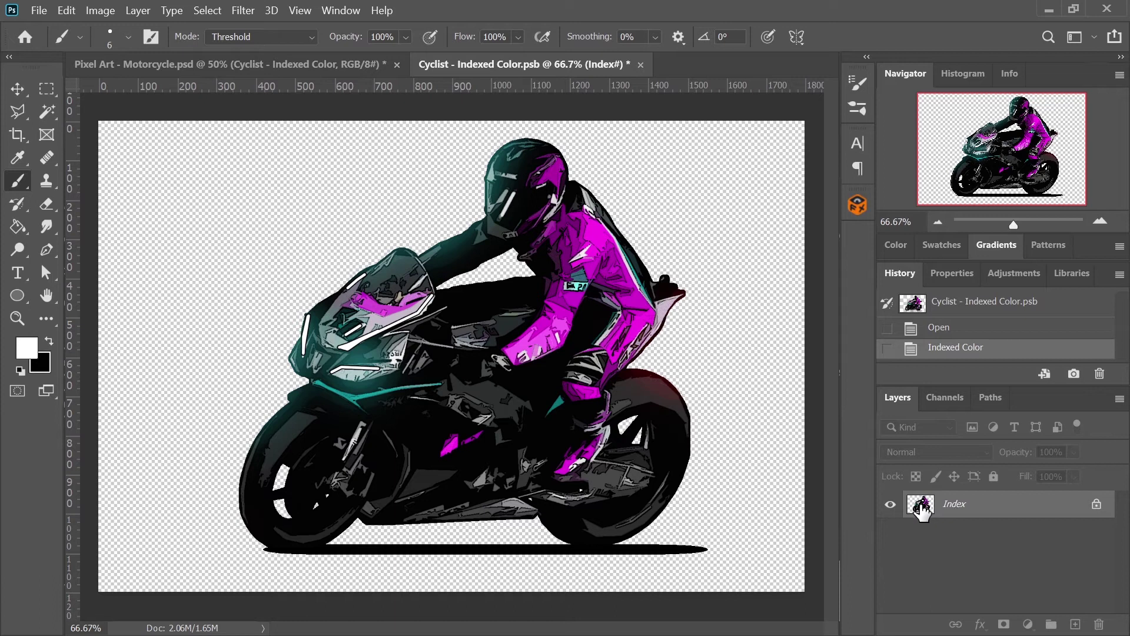
drag(947, 516, 1074, 619)
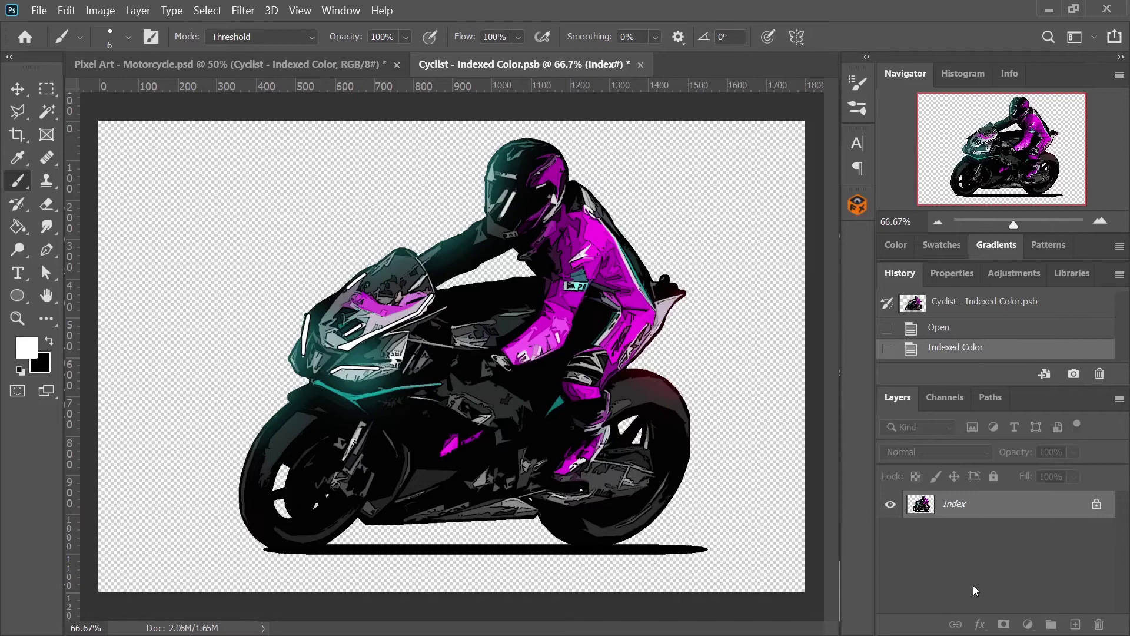
click(128, 38)
click(104, 396)
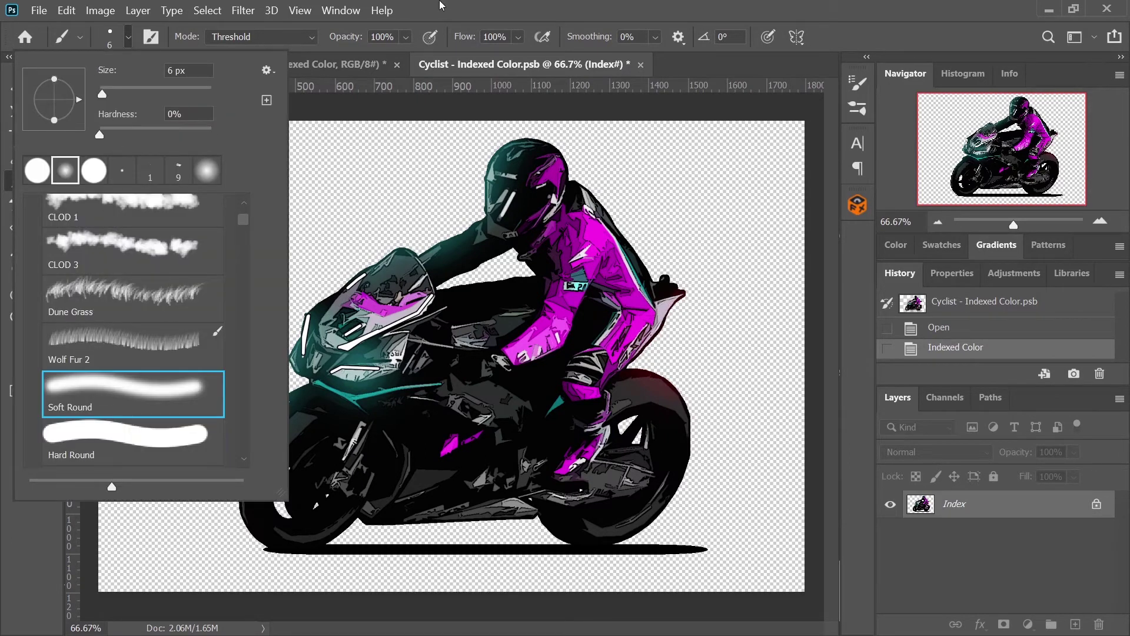
click(441, 6)
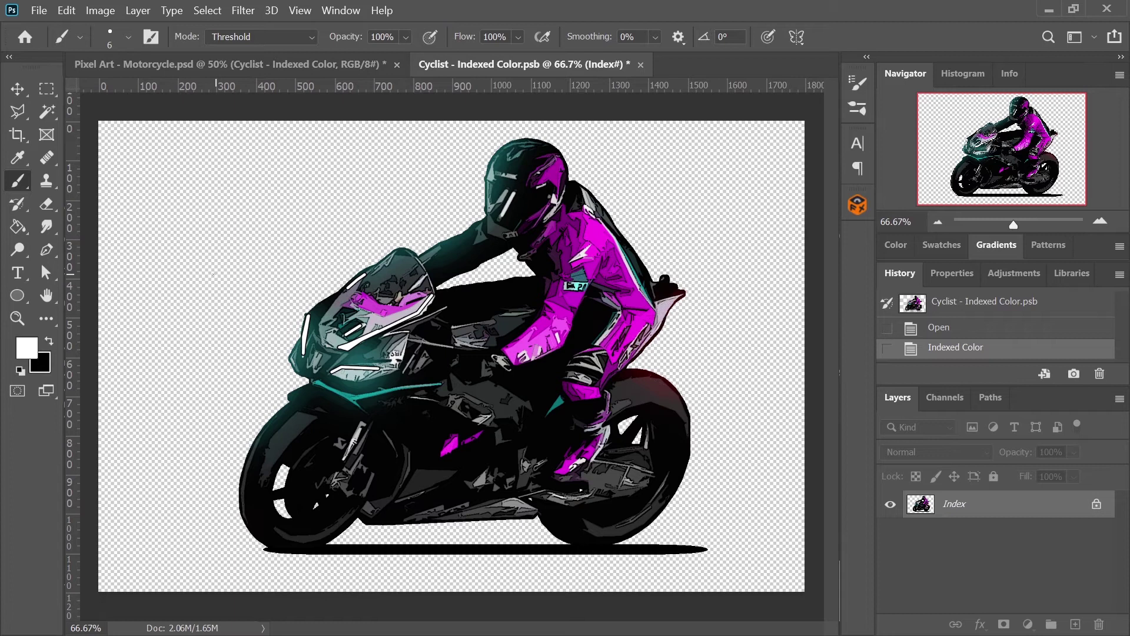
key(bracketright)
key(bracketright)
key(bracketright)
key(bracketright)
key(bracketright)
key(bracketright)
key(bracketright)
key(bracketright)
key(bracketright)
key(bracketright)
key(bracketright)
key(bracketright)
key(bracketright)
key(bracketright)
key(bracketright)
key(bracketright)
key(bracketright)
key(bracketright)
key(bracketright)
key(bracketright)
key(bracketright)
key(bracketright)
key(bracketright)
key(bracketright)
click(177, 209)
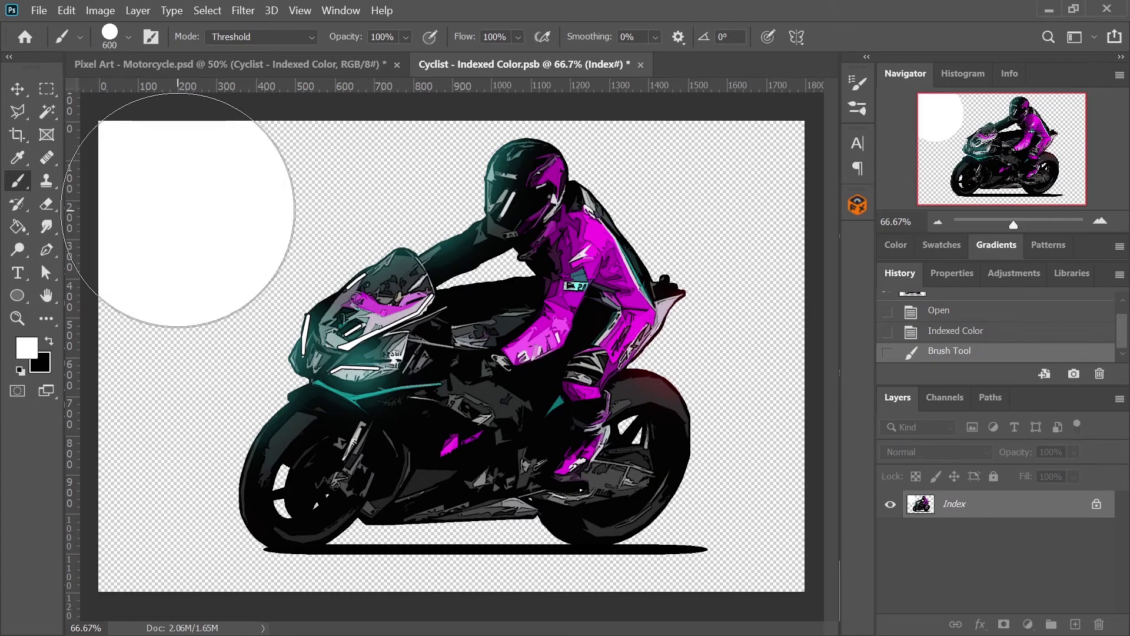
click(200, 194)
click(216, 188)
mouse_move(240, 171)
mouse_down()
mouse_move(209, 202)
mouse_move(179, 189)
mouse_move(124, 106)
mouse_up()
click(129, 37)
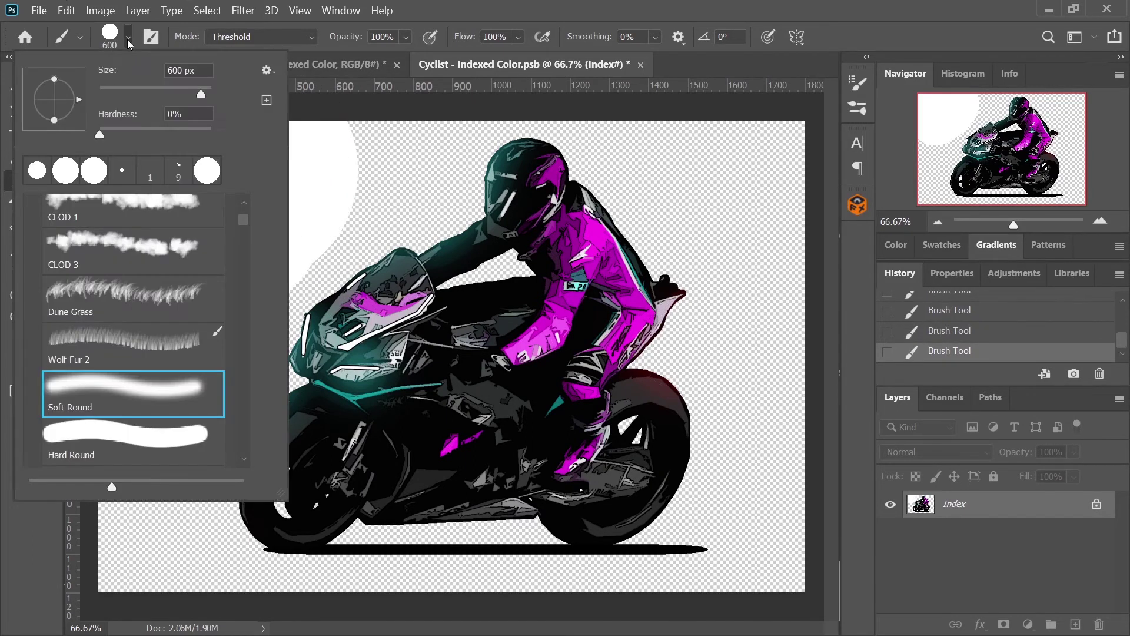
click(507, 59)
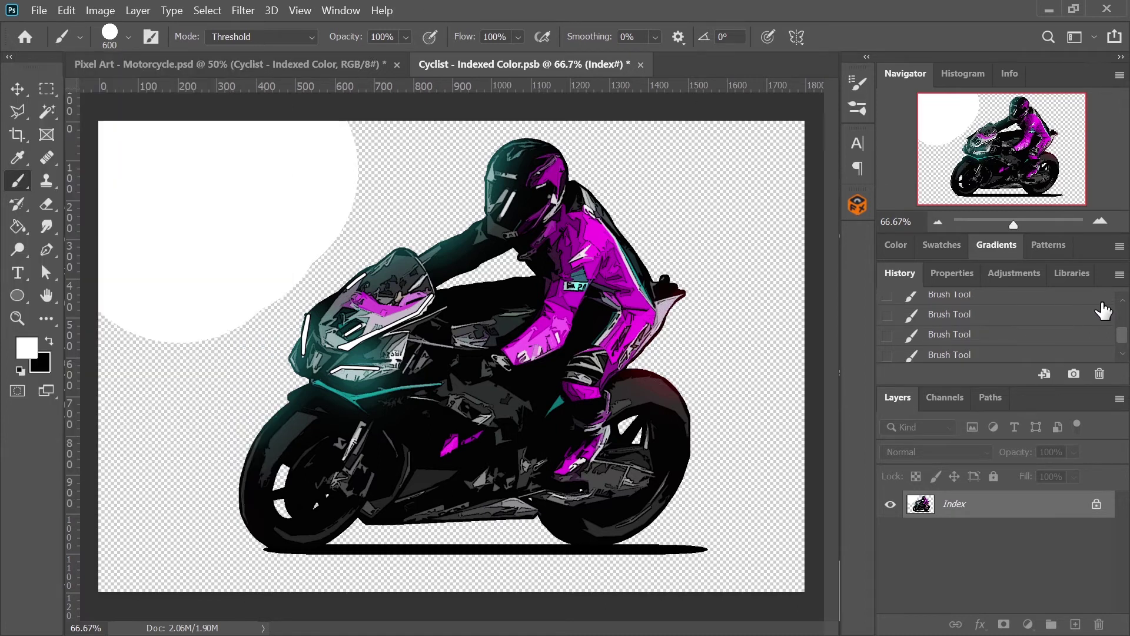
key(ctrl+z)
key(ctrl+z)
key(ctrl+z)
key(ctrl+z)
key(ctrl+z)
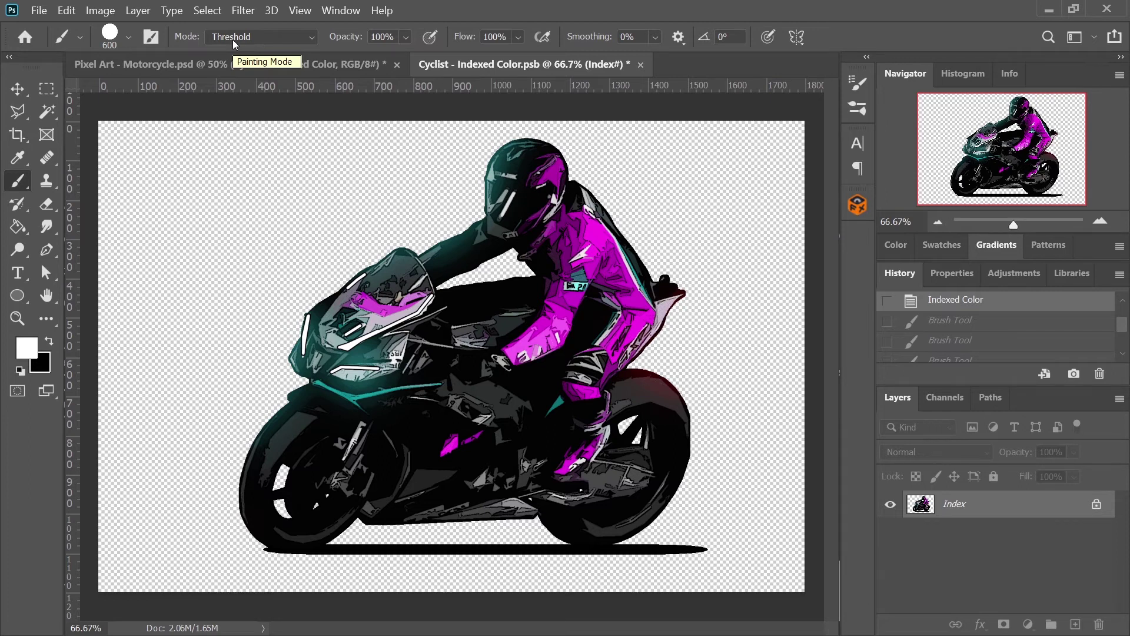
Step: In Image Size, shrink the image to 135 × 90 px and zoom into the preview
click(243, 8)
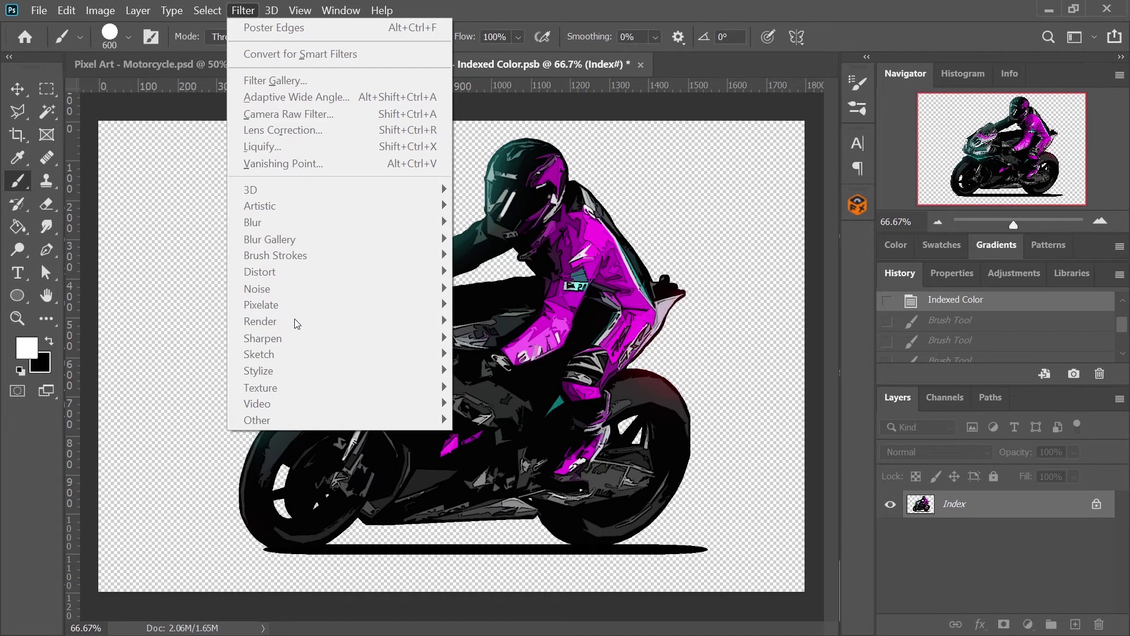
click(703, 288)
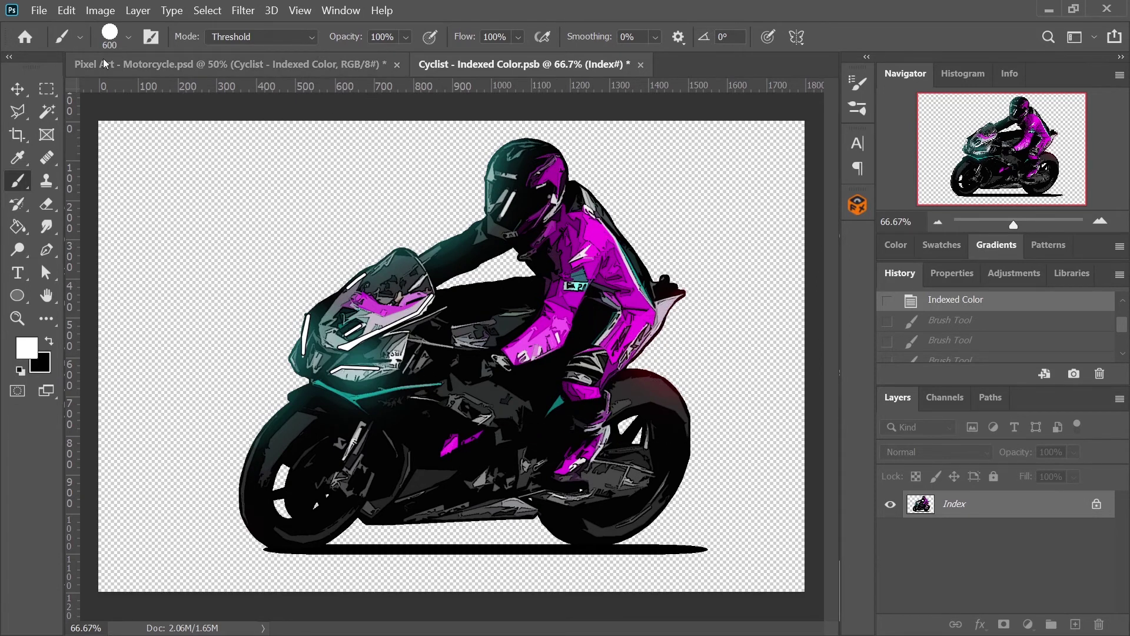
click(100, 11)
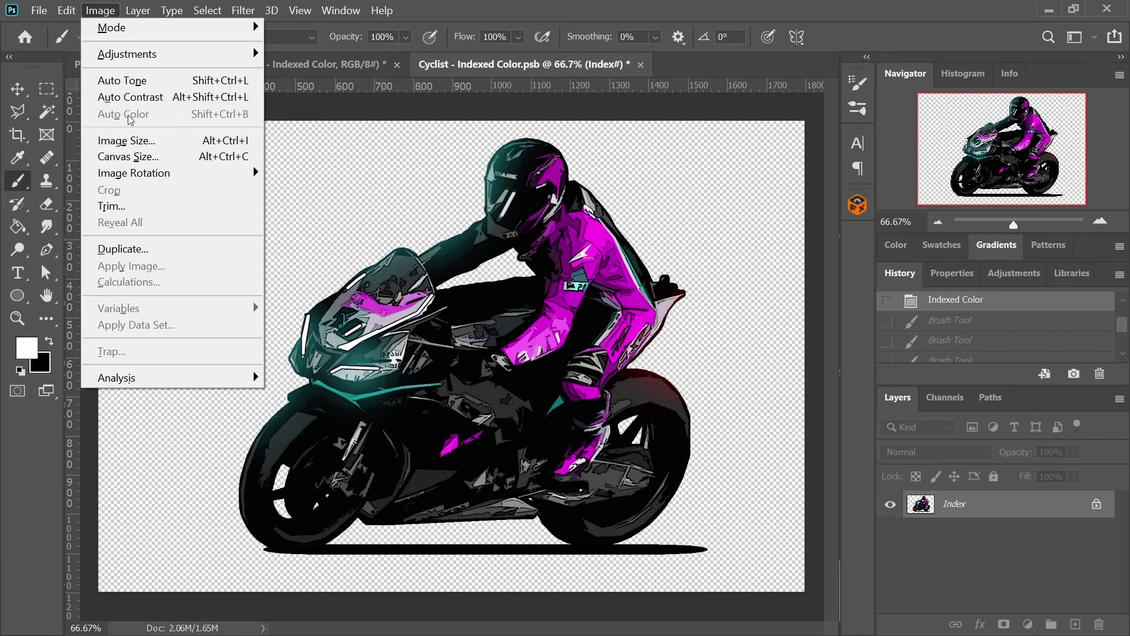
click(135, 140)
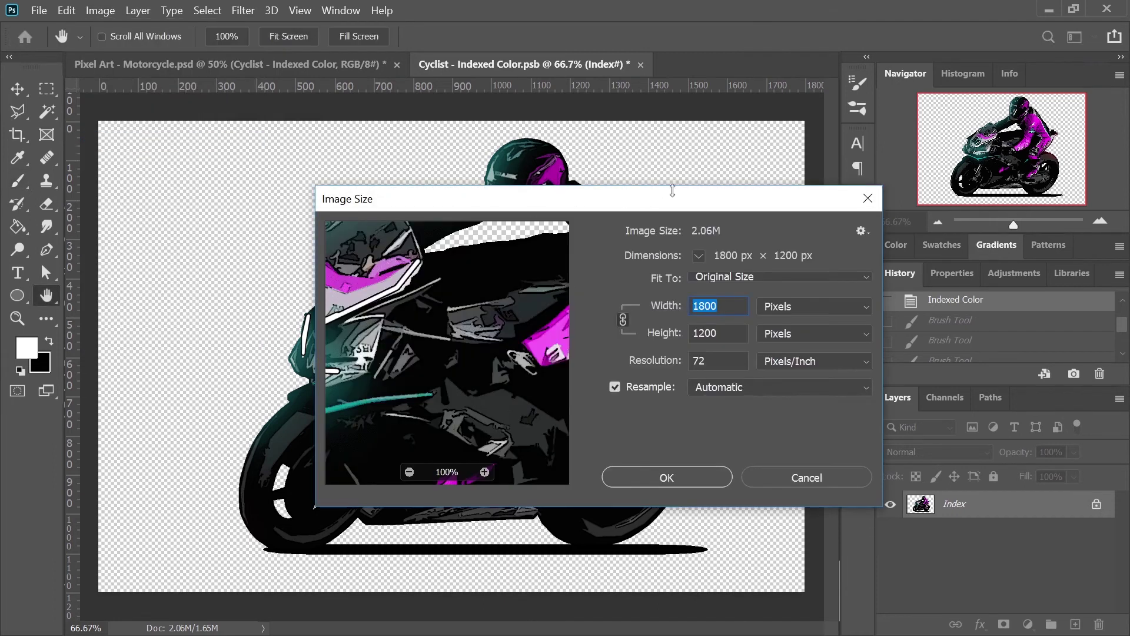
drag(680, 202, 607, 289)
click(653, 418)
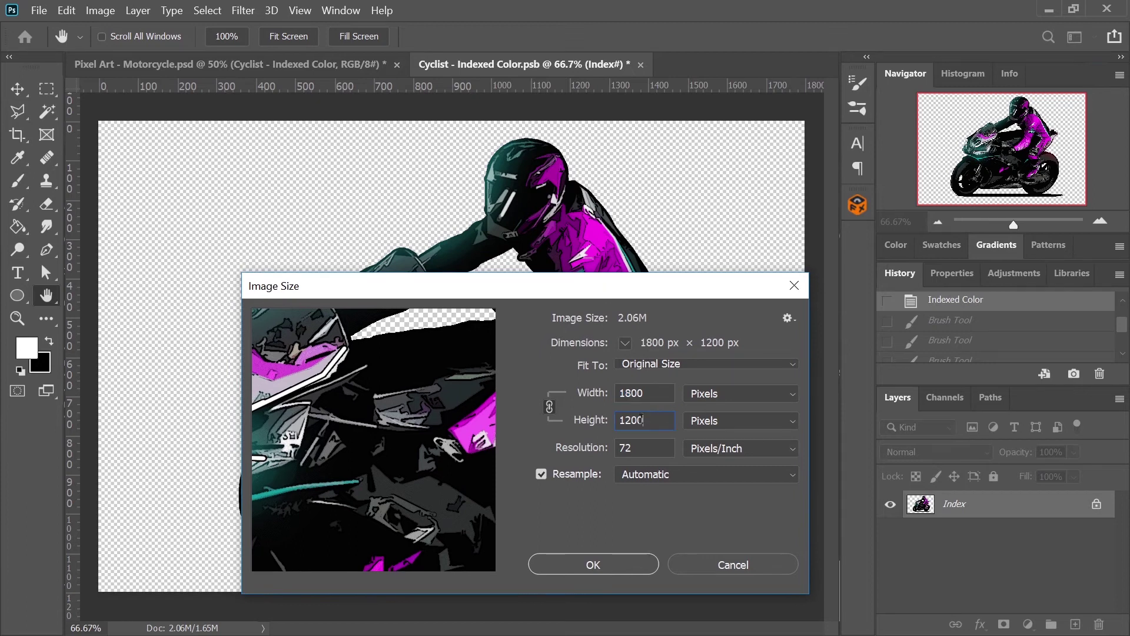
click(588, 430)
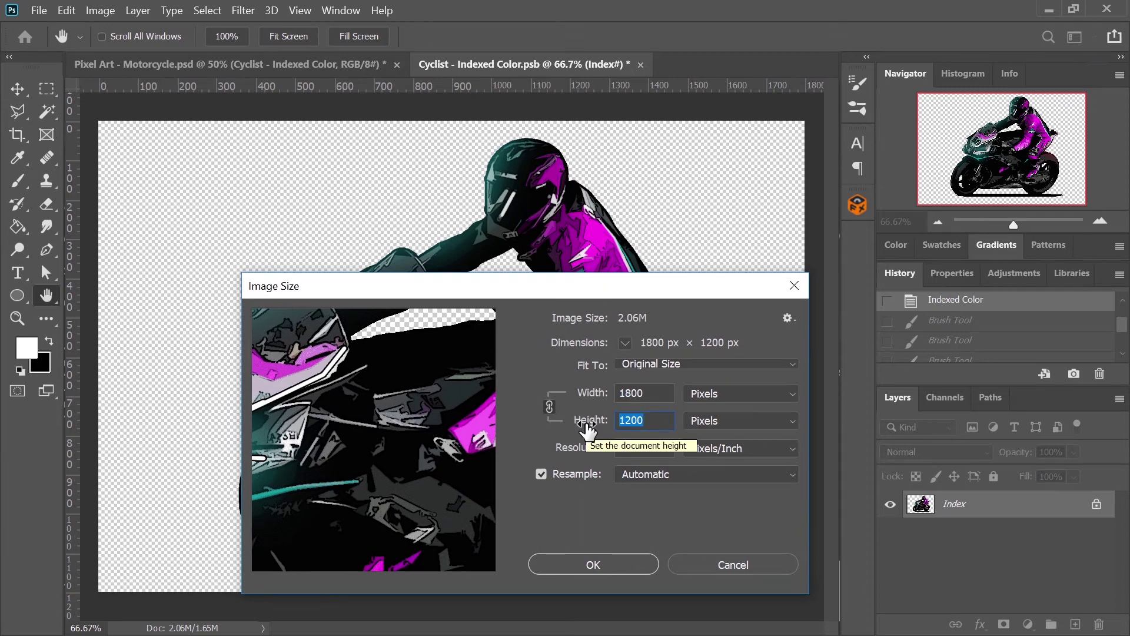
mouse_move(588, 430)
mouse_down()
mouse_move(373, 439)
mouse_move(587, 430)
mouse_up()
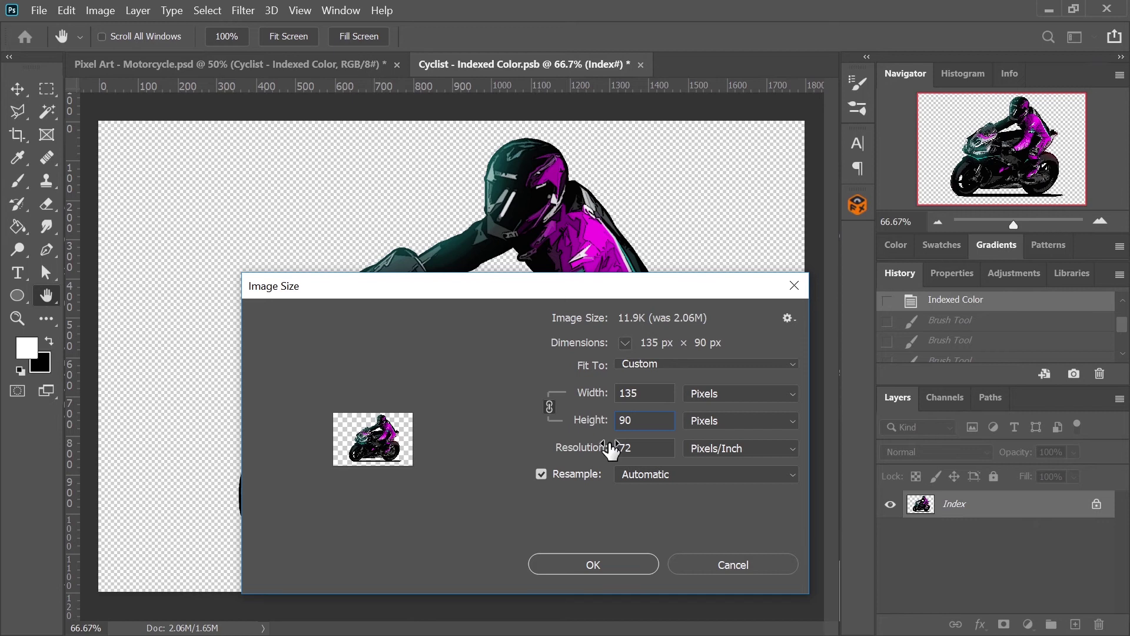
mouse_move(444, 442)
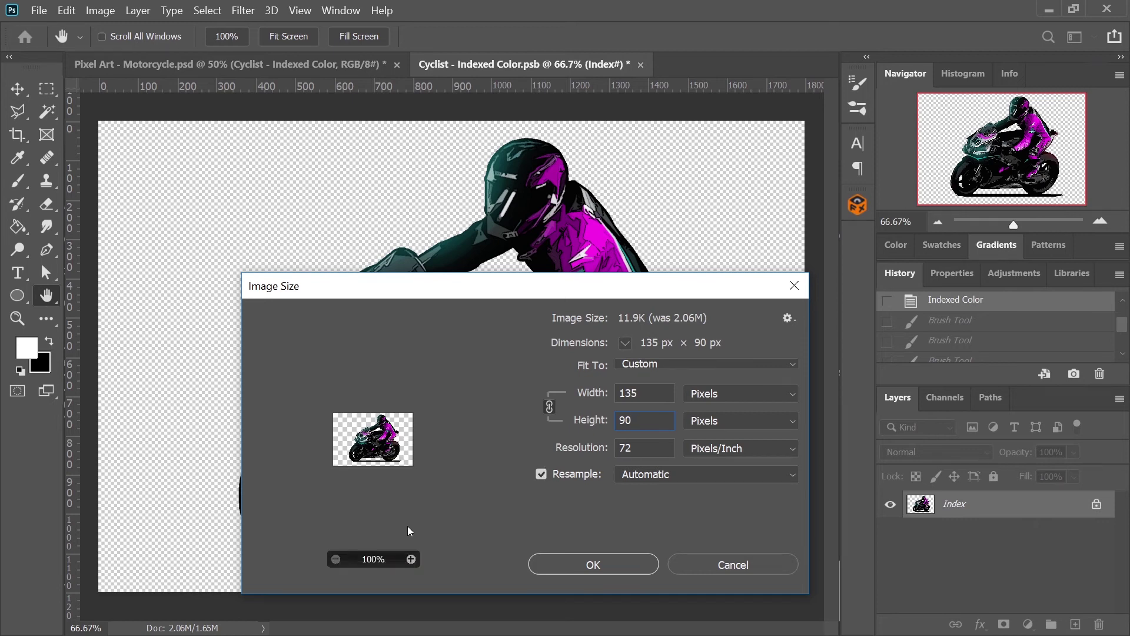
click(411, 558)
click(411, 558)
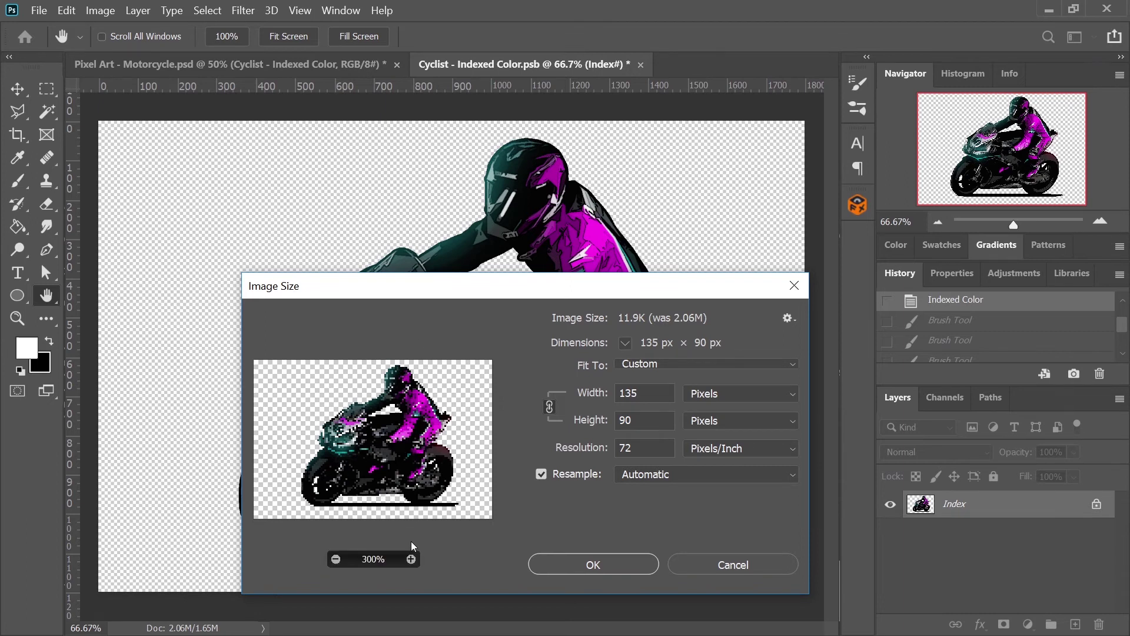
click(411, 559)
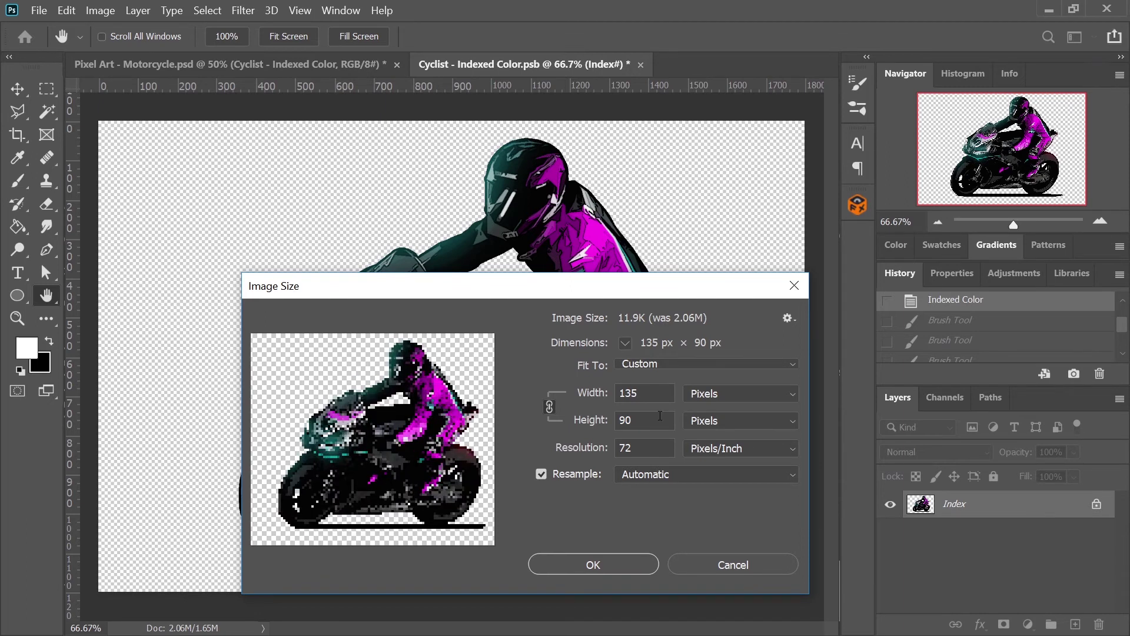
Step: Preview heights of 120 and 60 px, then apply the resize at 90 px height
double_click(638, 422)
text(120)
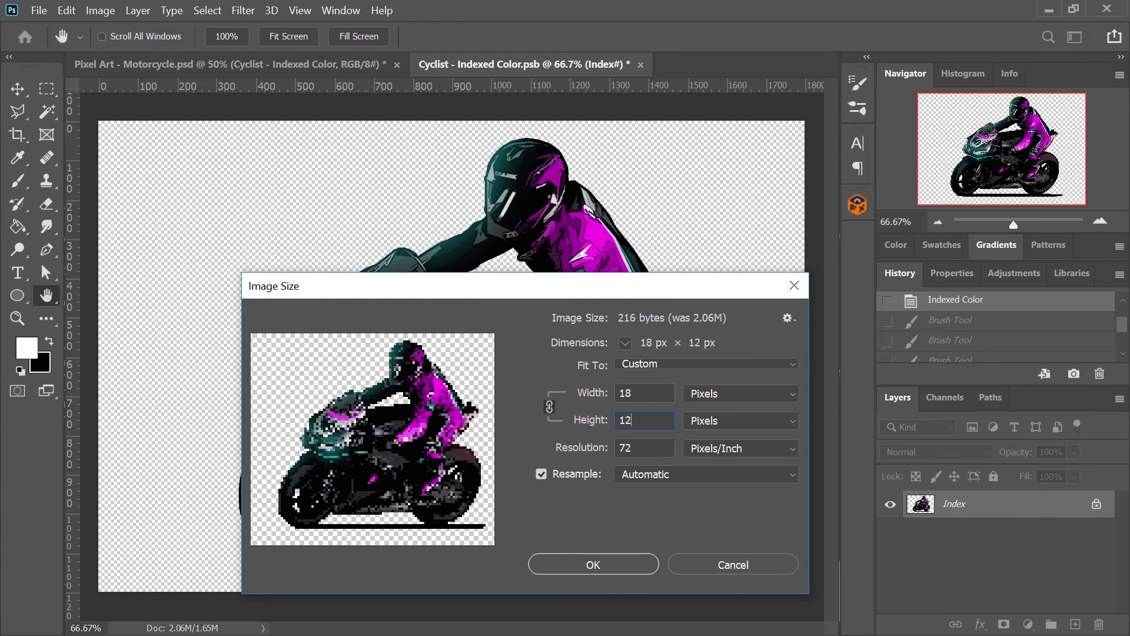
mouse_move(465, 372)
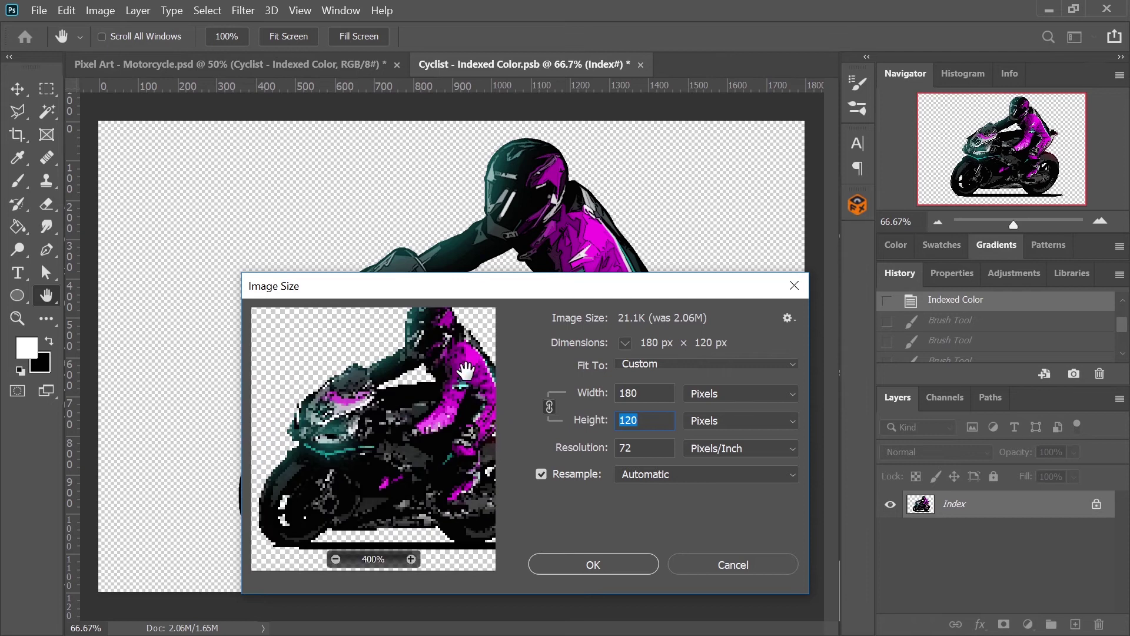
click(336, 559)
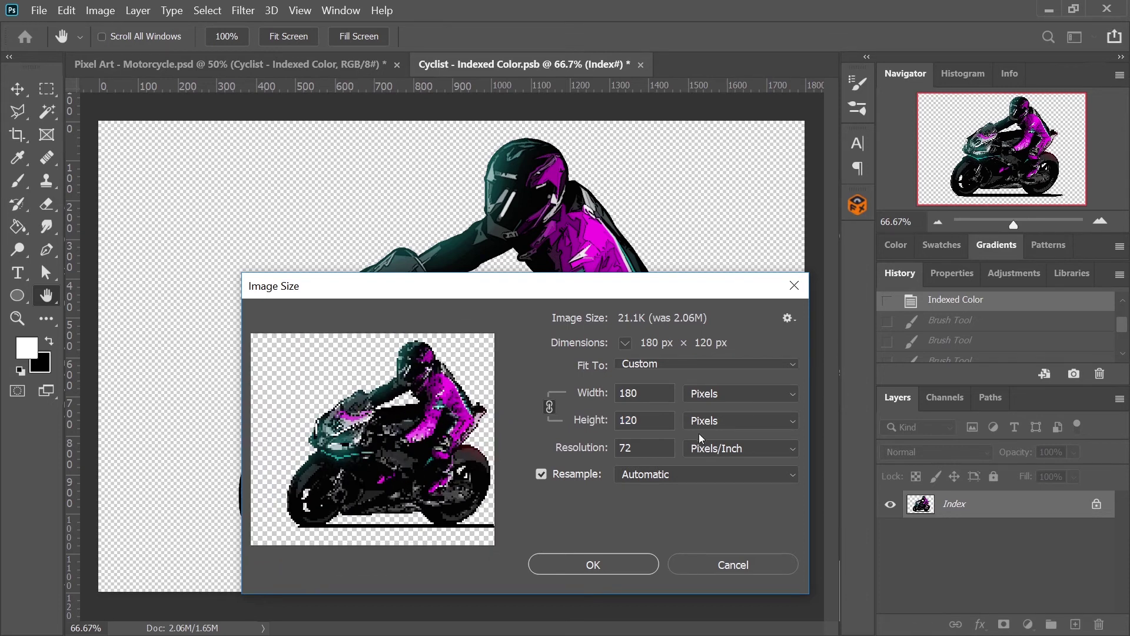
click(599, 427)
text(60)
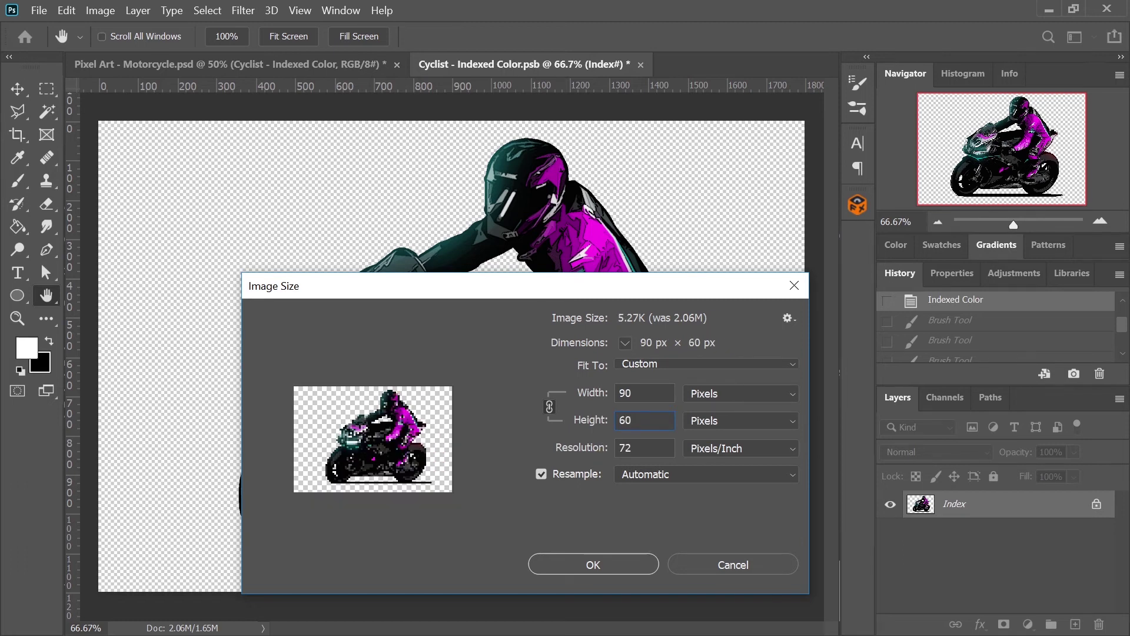
mouse_move(418, 453)
click(410, 558)
click(411, 558)
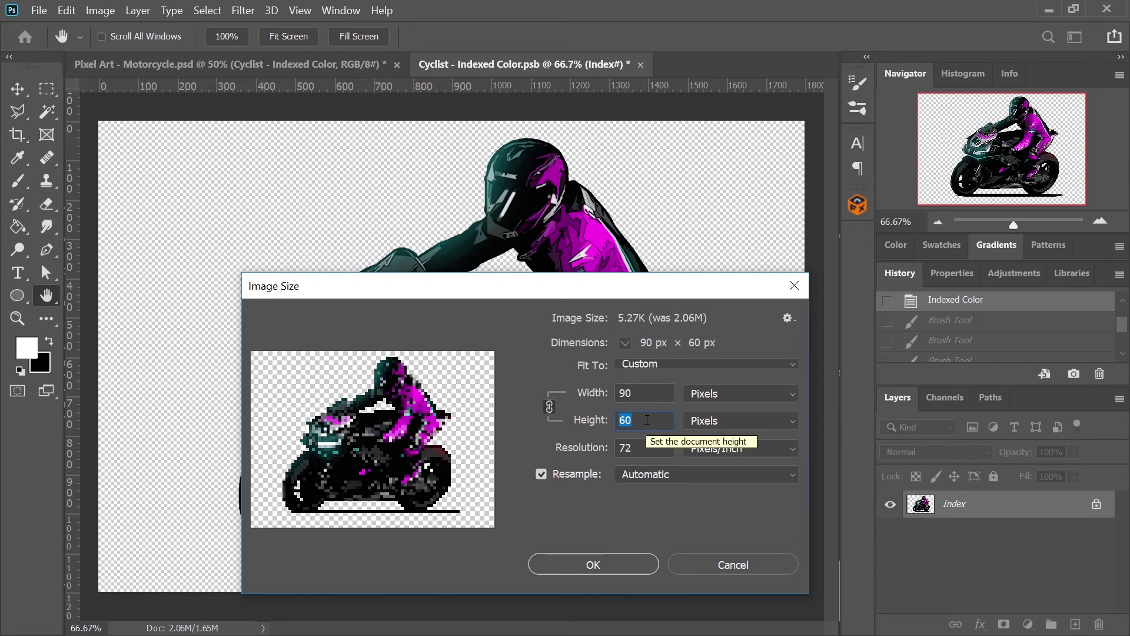
text(90)
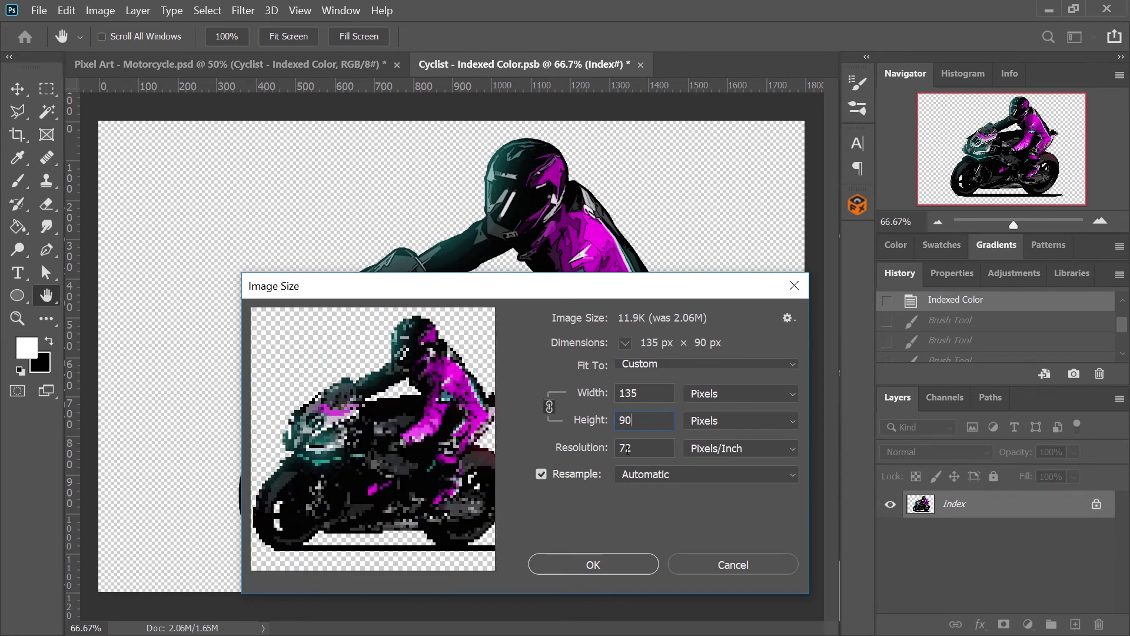
click(610, 558)
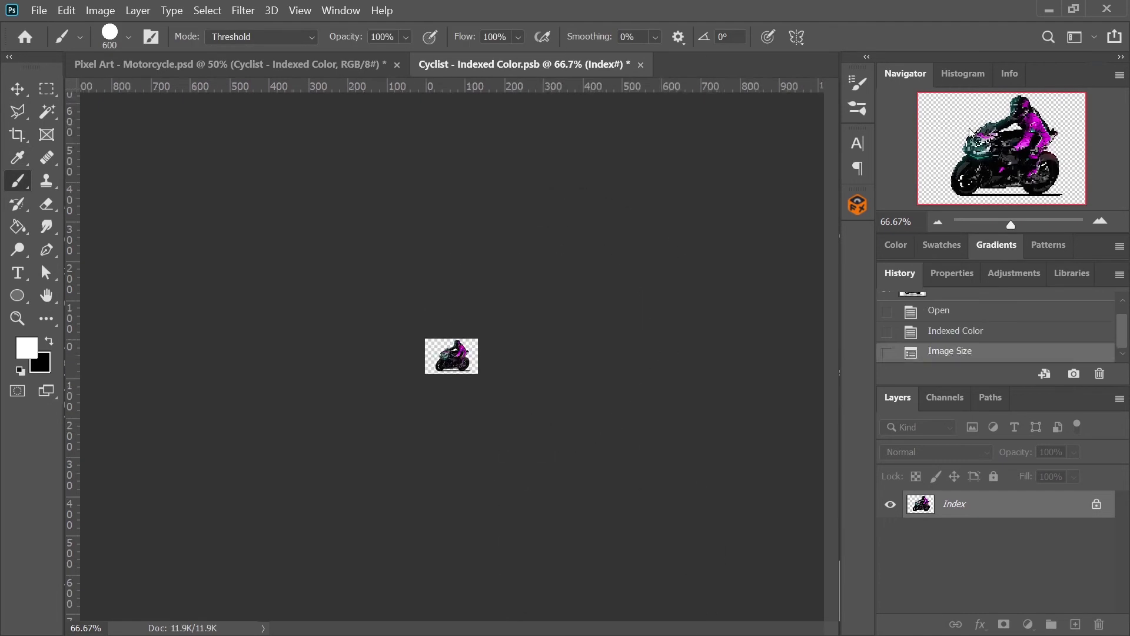
Step: Zoom in to inspect the tiny image's pixels, return to 100%, then bring up Image Size
click(1100, 222)
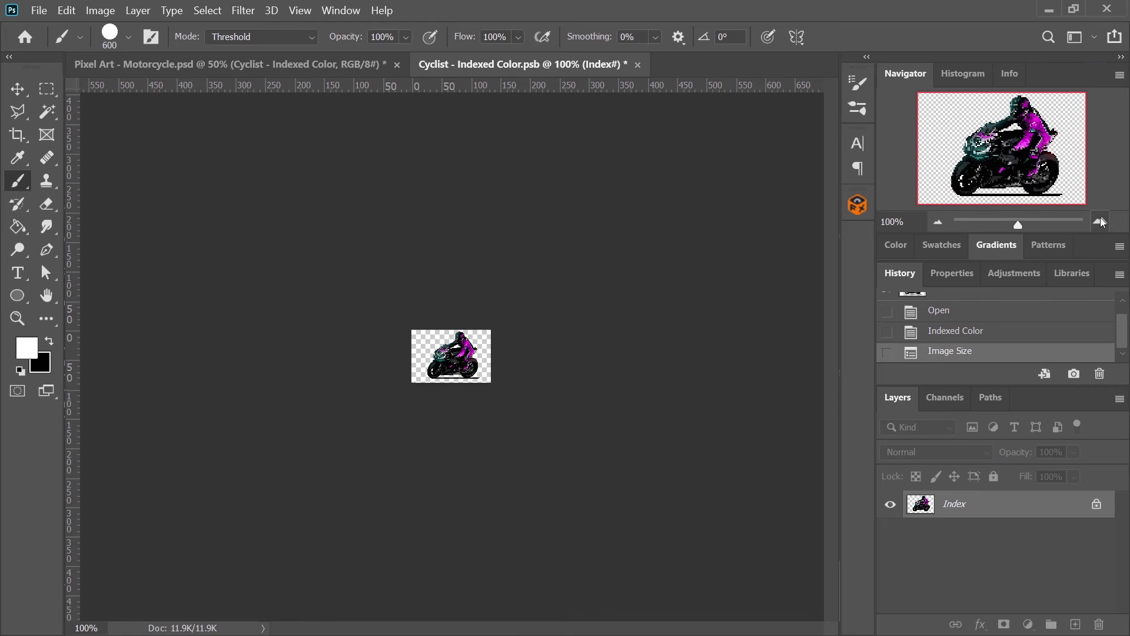
click(1100, 222)
click(1100, 222)
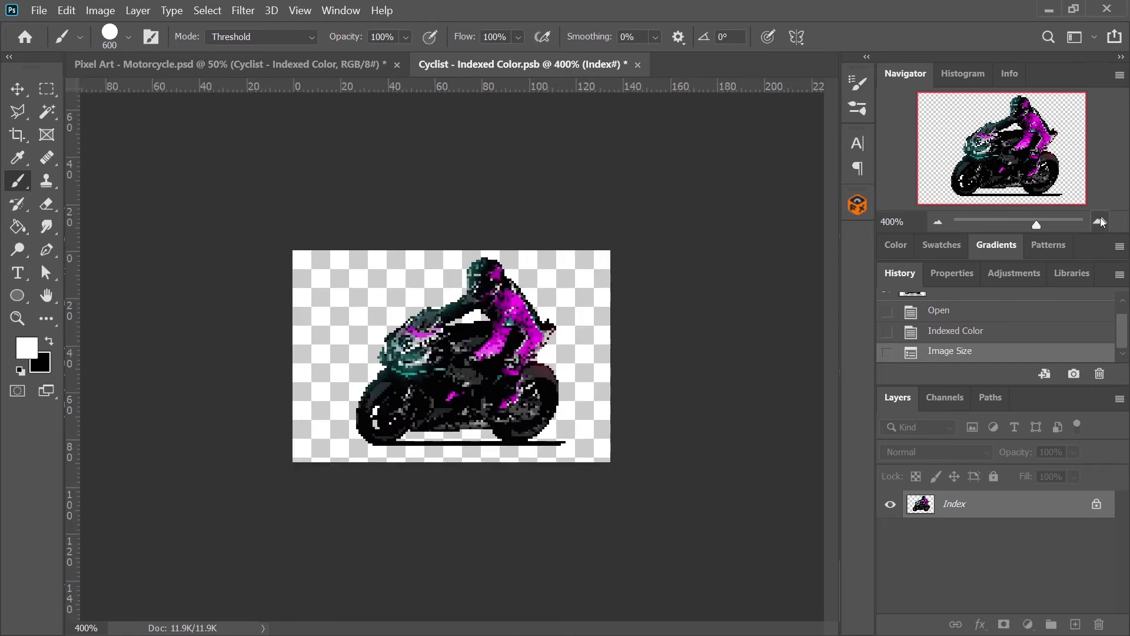
click(939, 222)
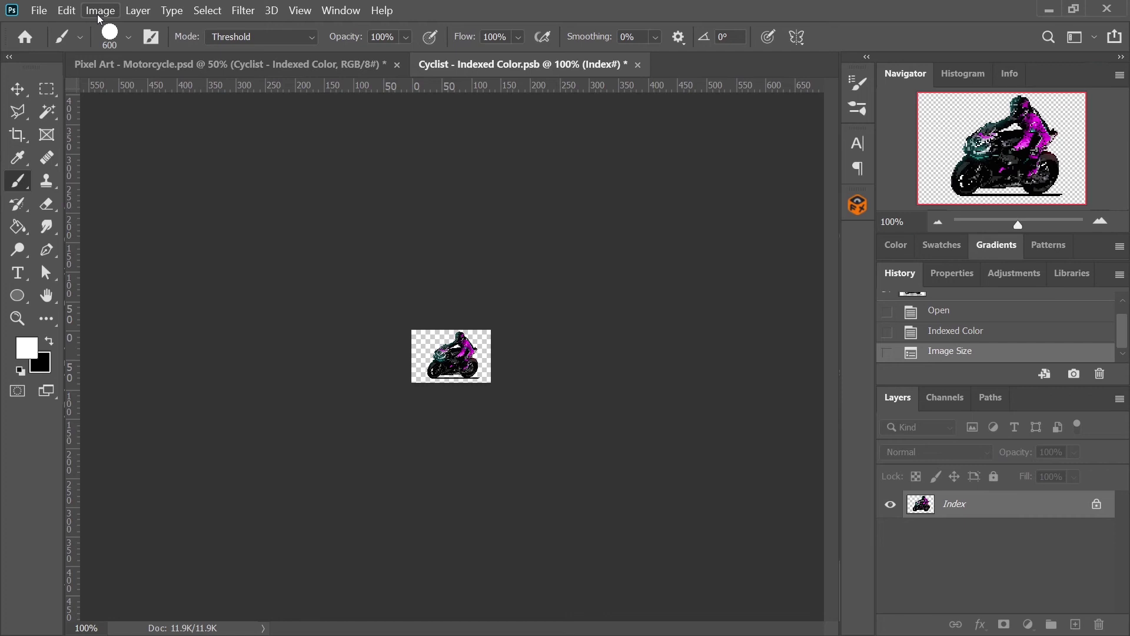
click(99, 10)
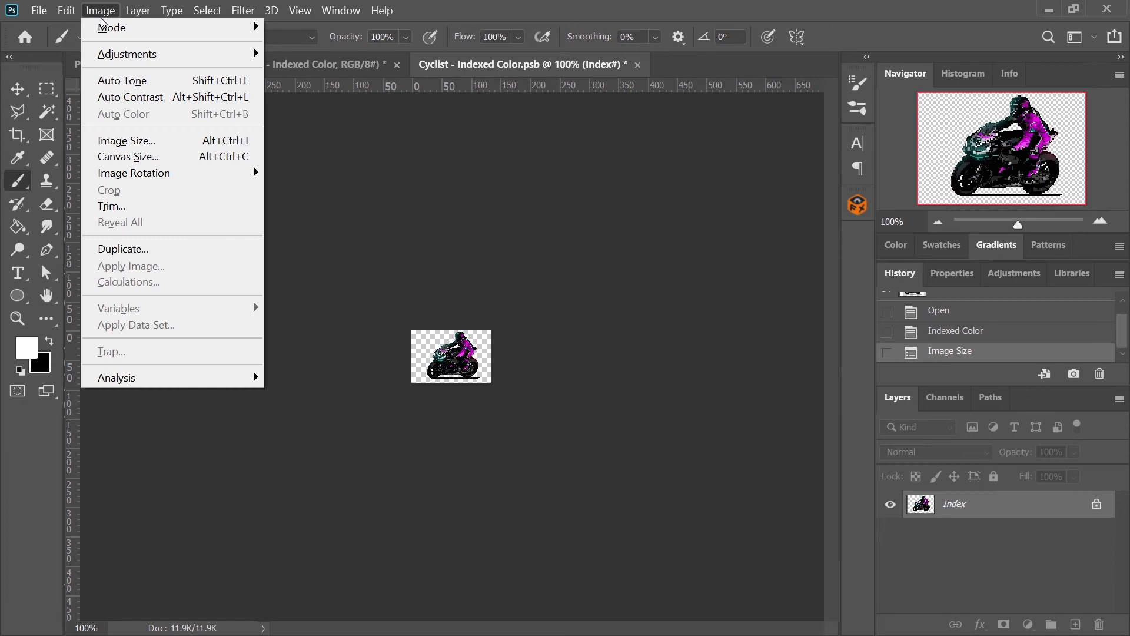
click(147, 141)
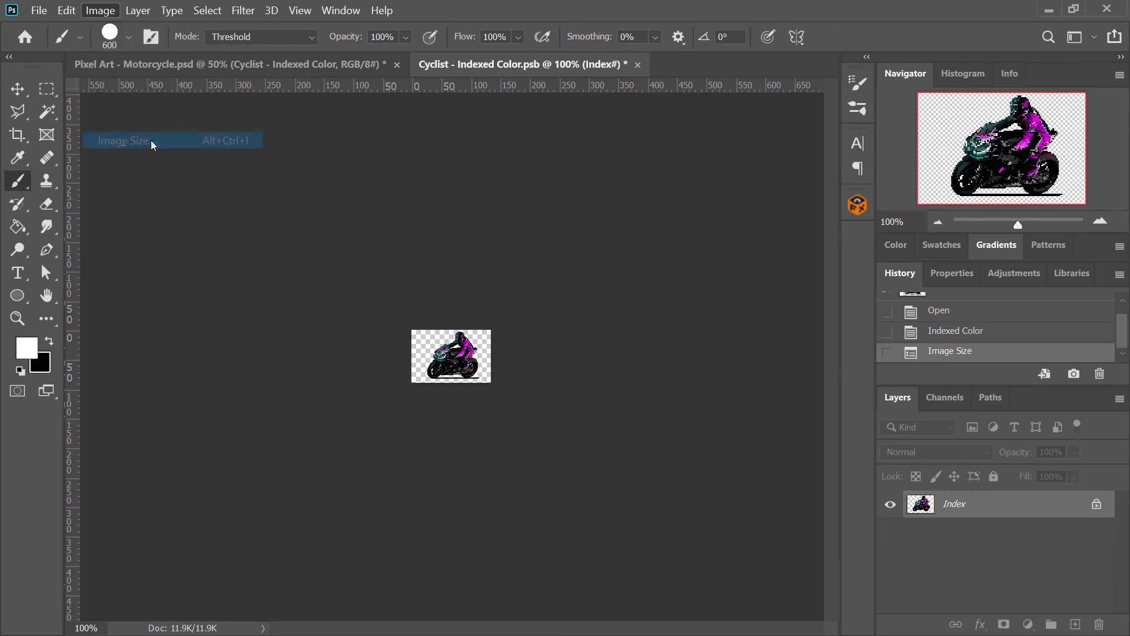
Step: Resize the image to 1800 px wide (1200 px high), keeping pixels blocky
text(1800)
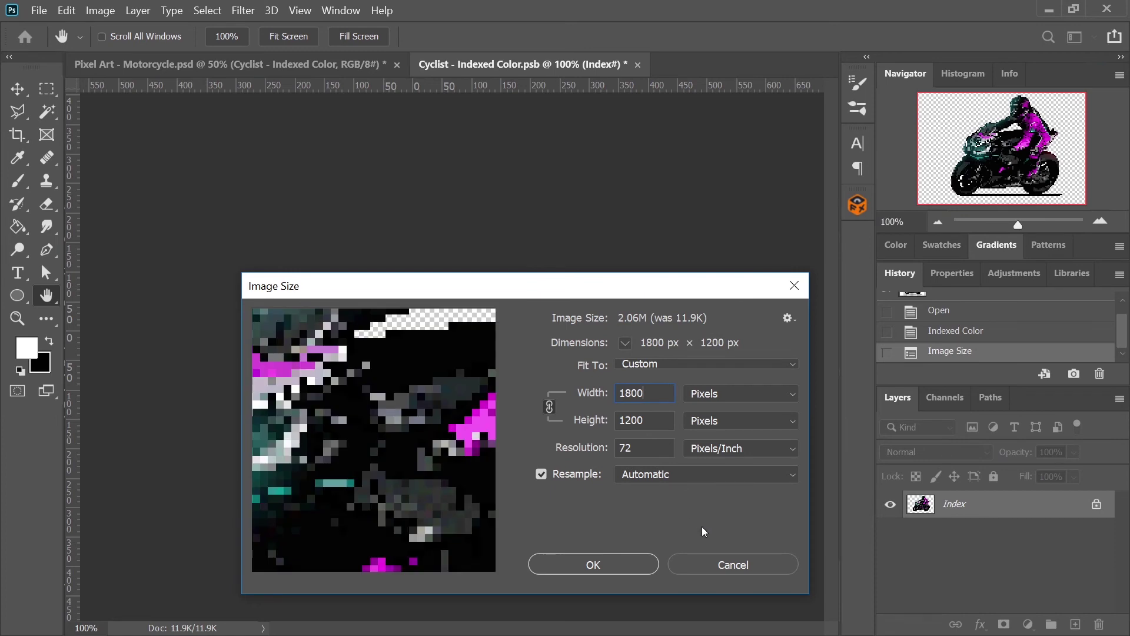
click(630, 559)
key(b)
Step: Check the enlarged bike's pixel edges at 50–100% zoom and switch to the Move tool
click(937, 222)
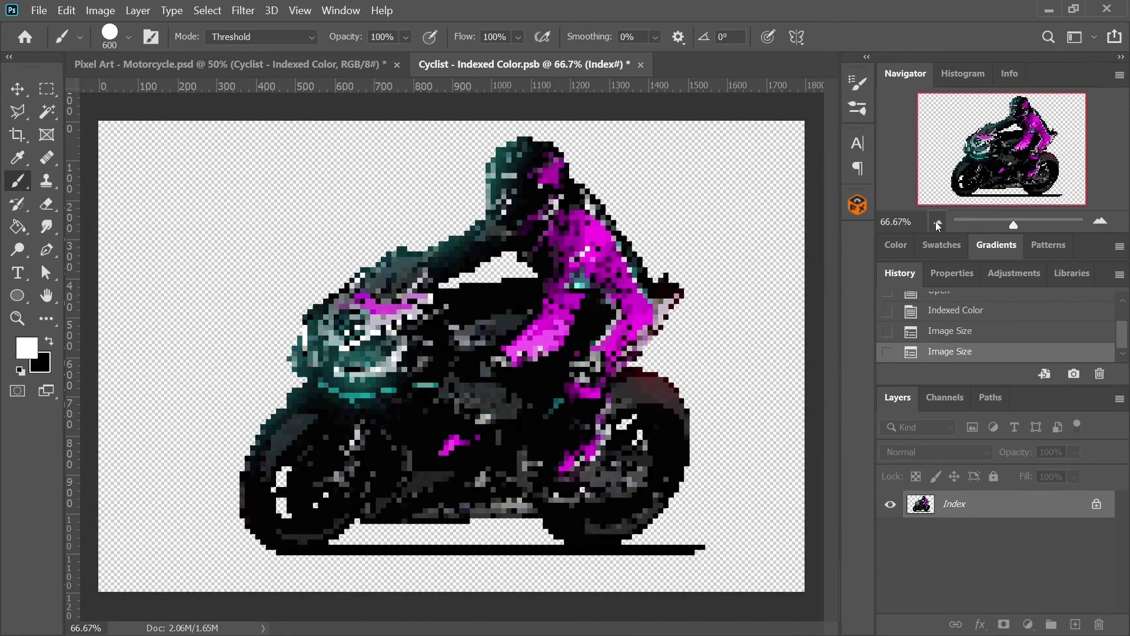
click(937, 222)
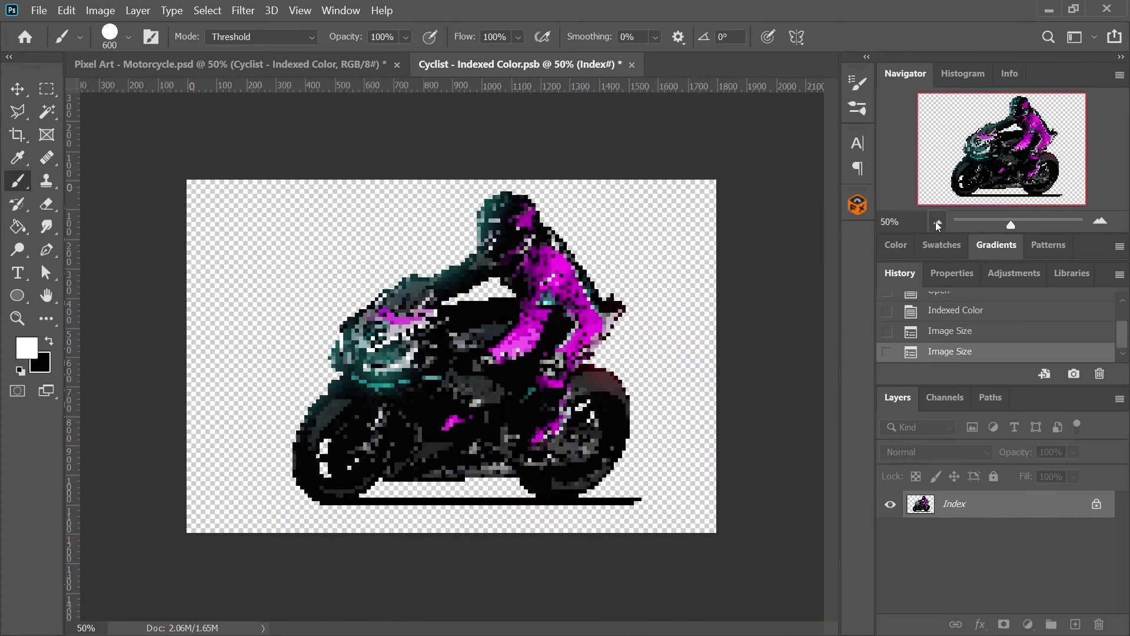
click(1098, 222)
click(1099, 222)
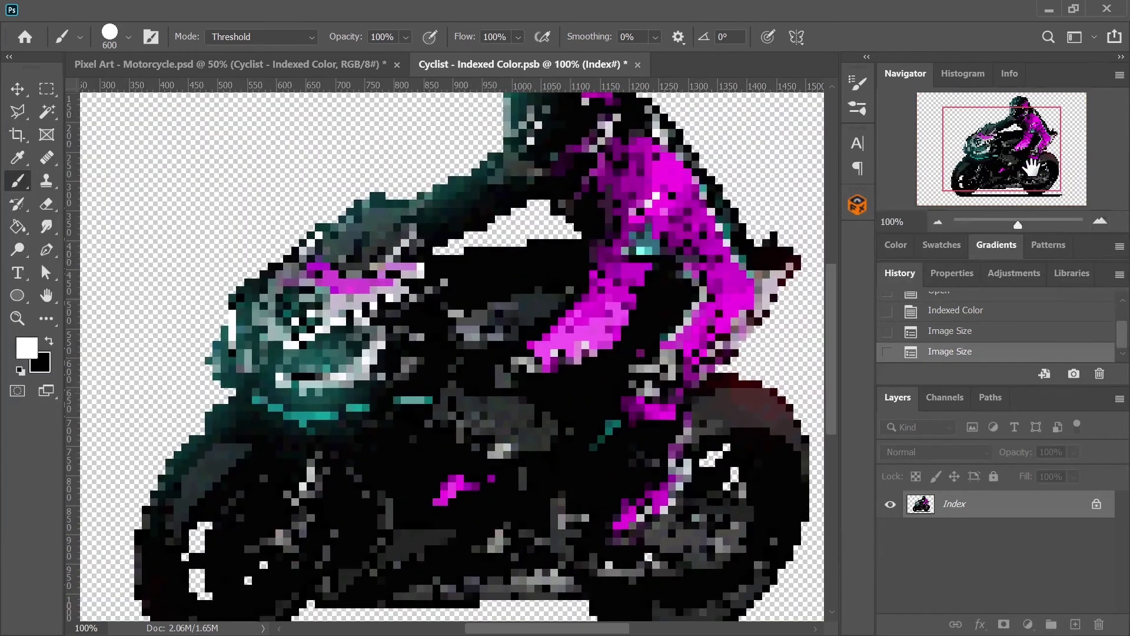
drag(1017, 152, 992, 166)
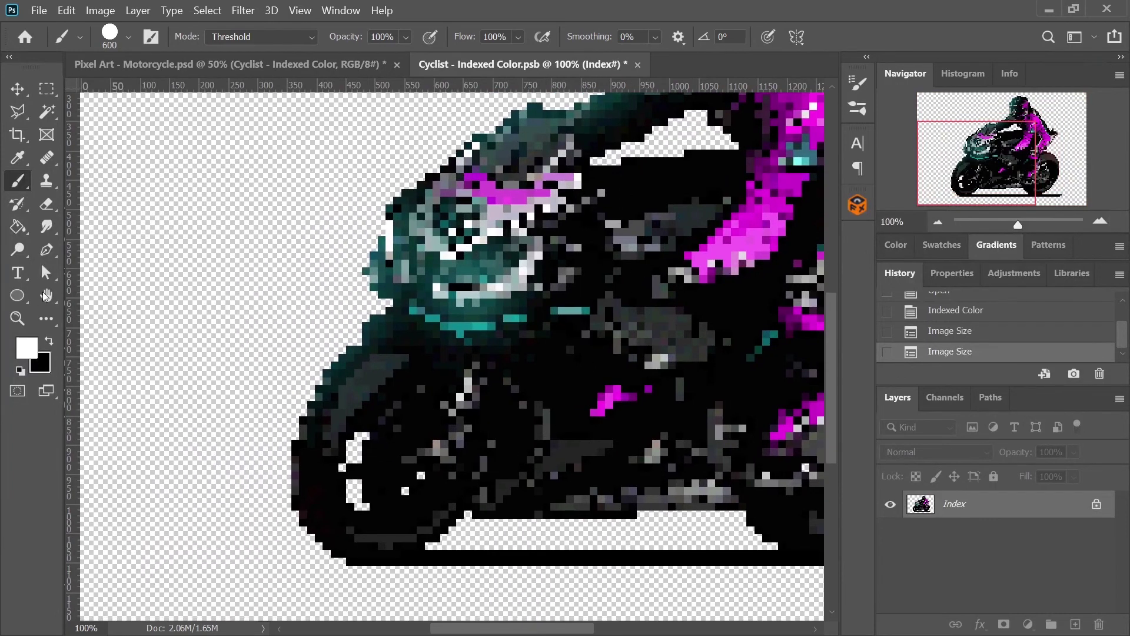
click(17, 89)
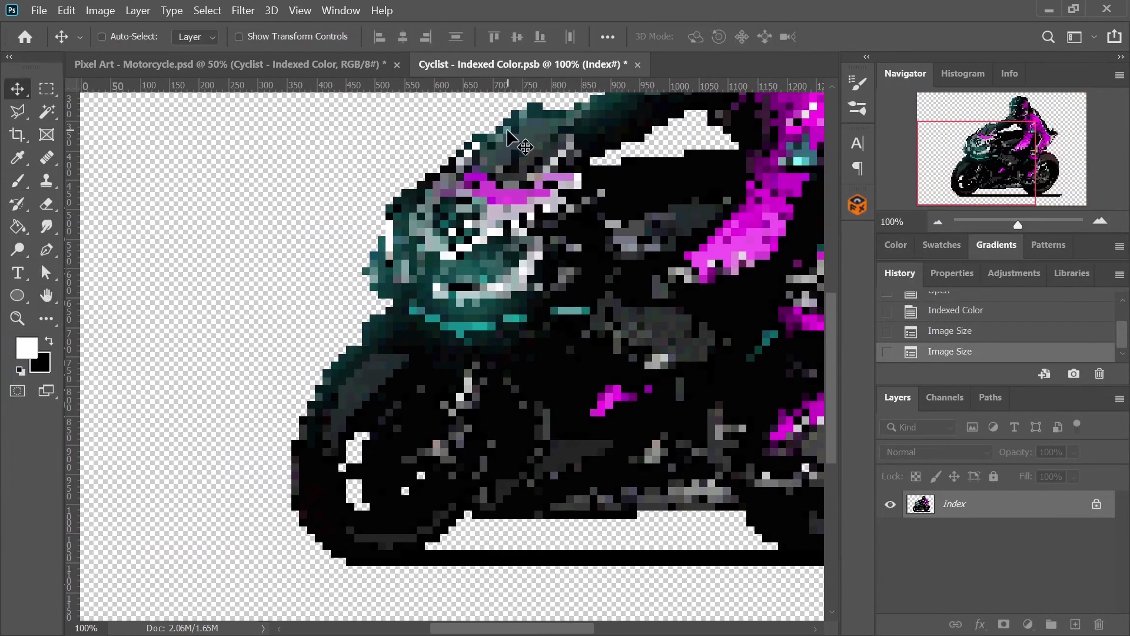
click(931, 218)
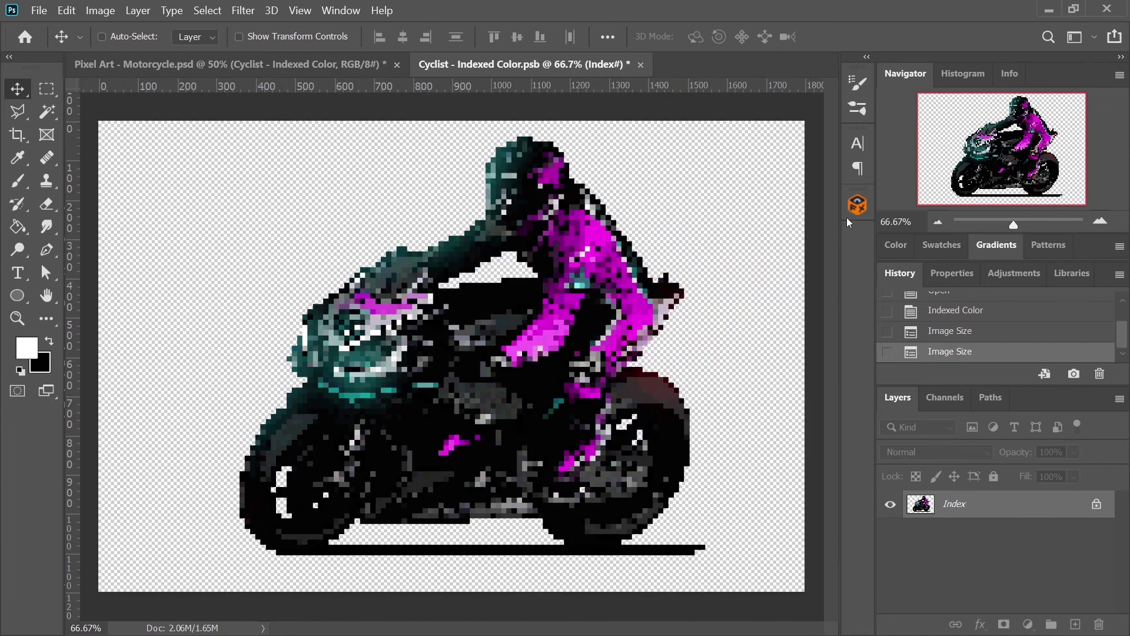
key(ctrl)
Step: Save and close the resized .psb, then toggle the Background layer to check transparency
key(ctrl+s)
click(634, 68)
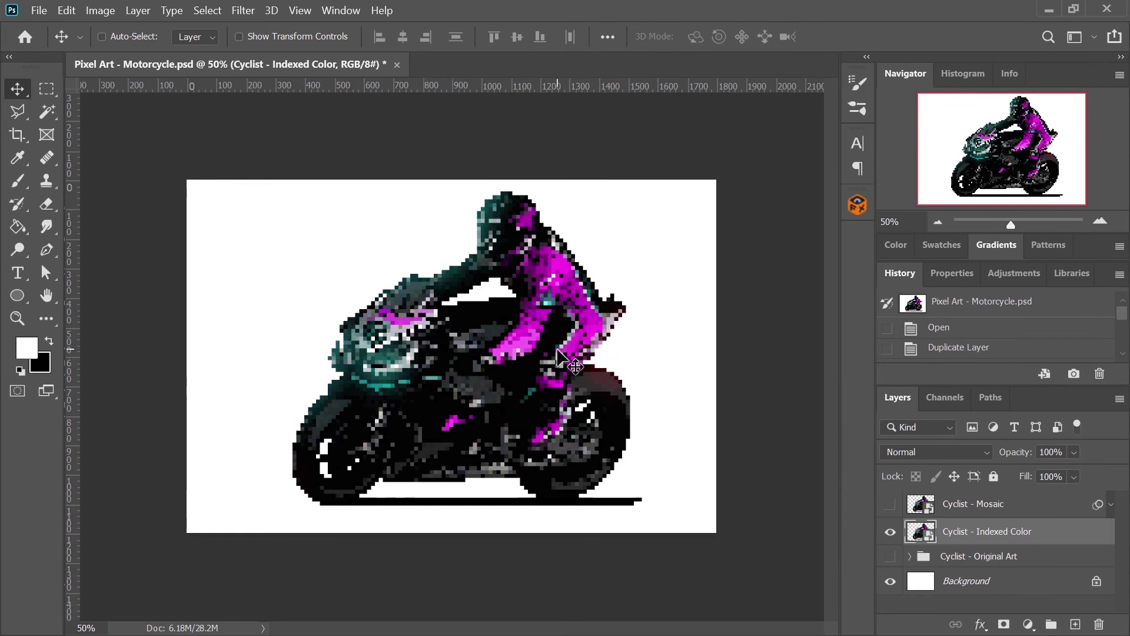
click(1105, 222)
click(1106, 222)
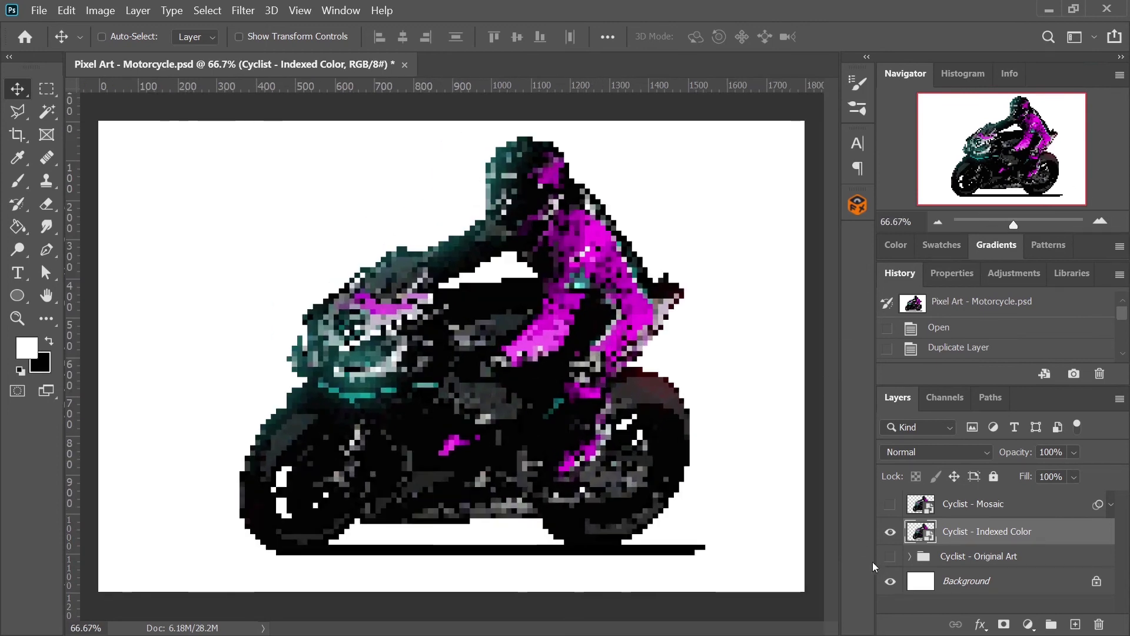
click(890, 581)
click(890, 581)
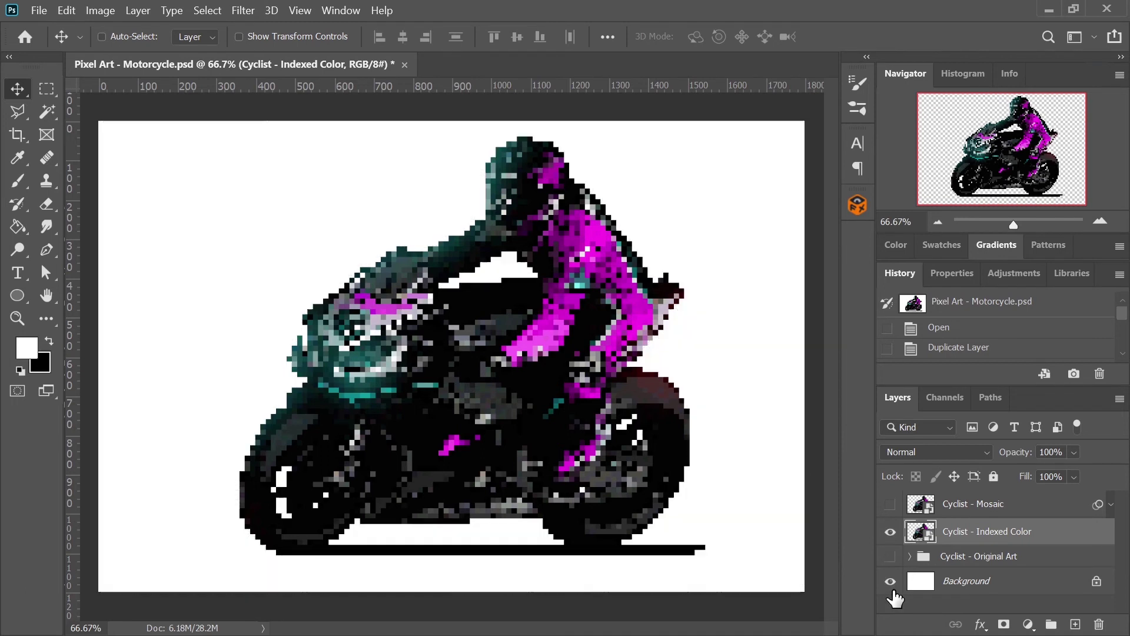
Step: Transform the Cyclist - Indexed Color layer smaller, then back up to fill the canvas
key(ctrl+t)
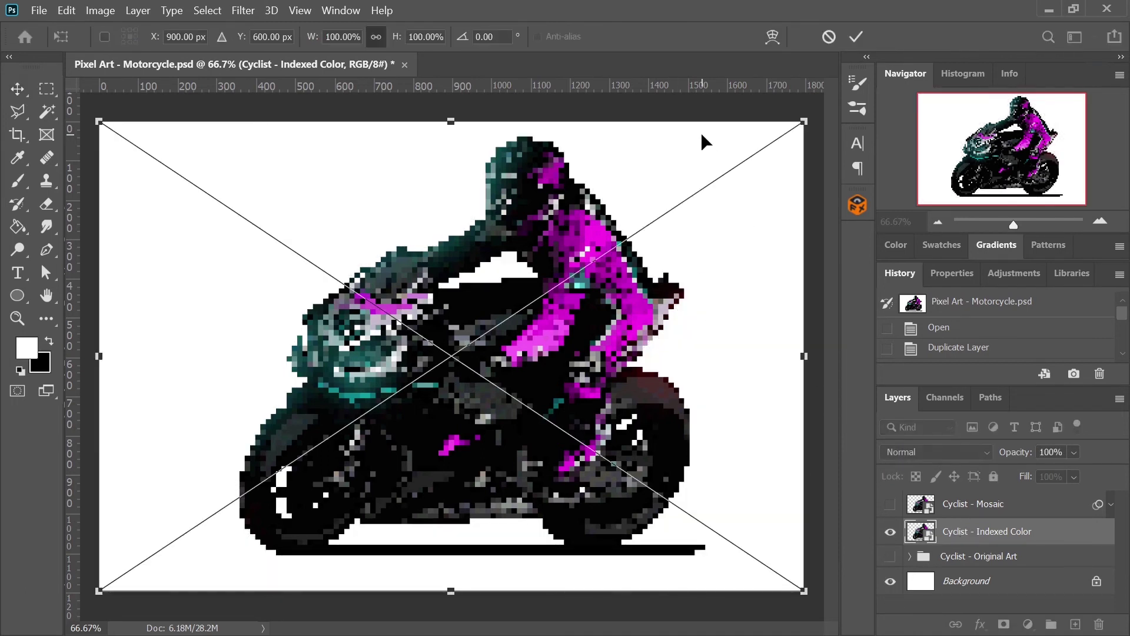
drag(700, 121, 657, 353)
key(Return)
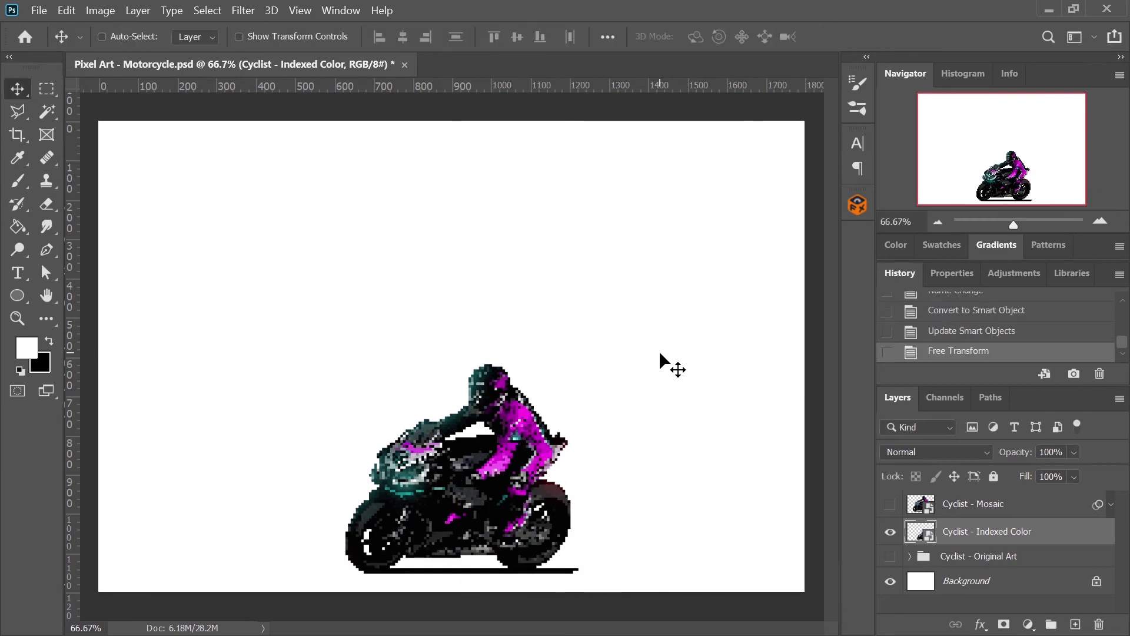
key(ctrl+t)
drag(533, 356, 543, 111)
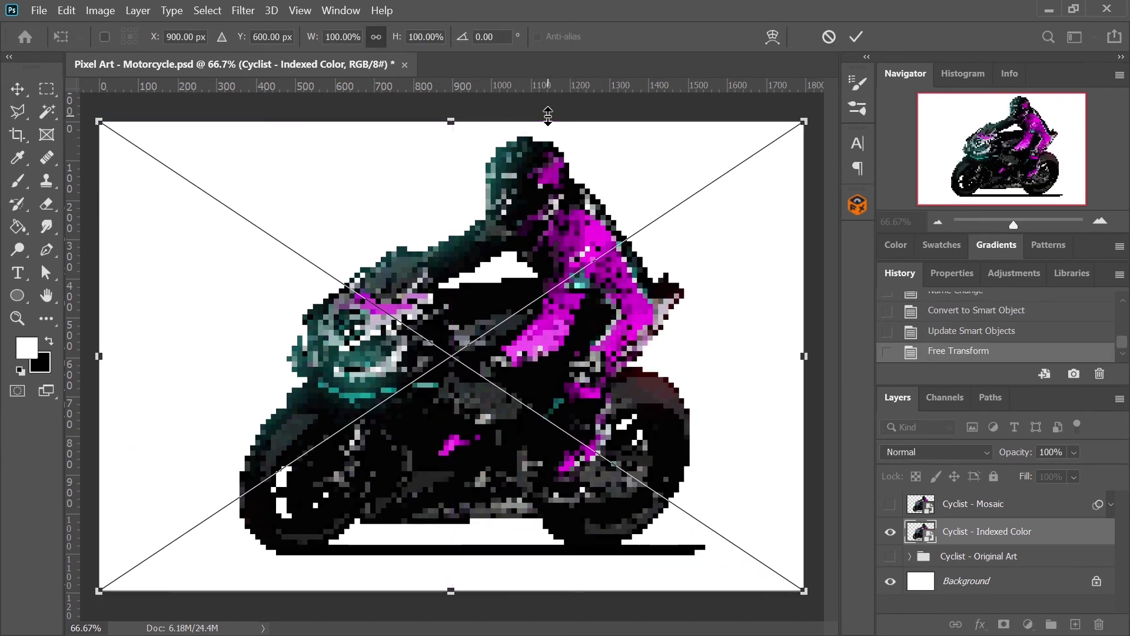
key(Return)
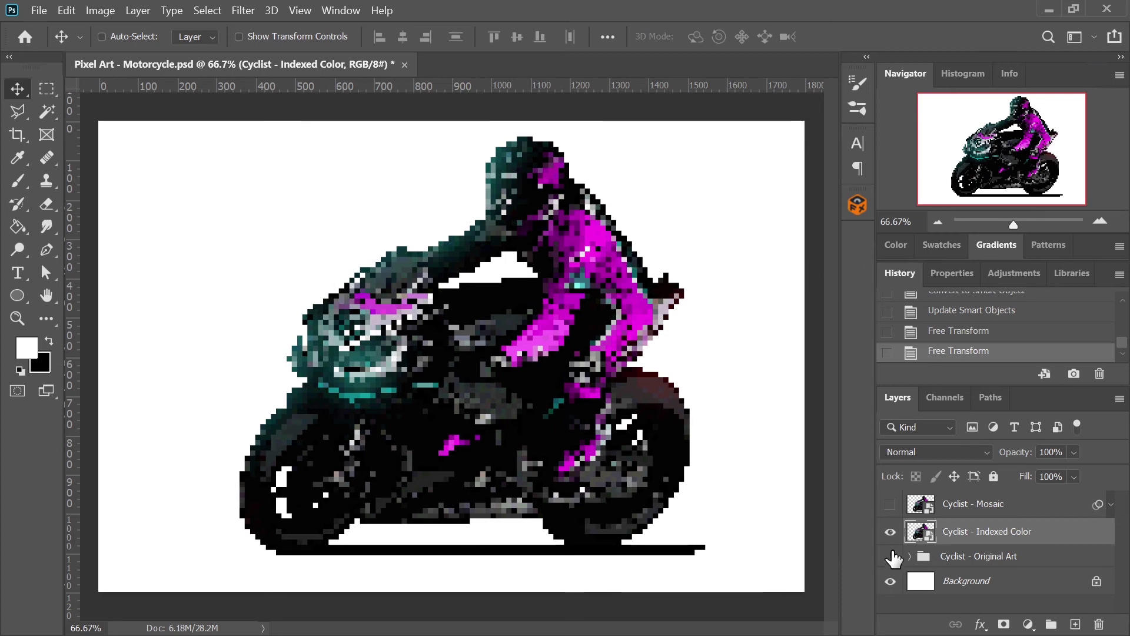
click(890, 505)
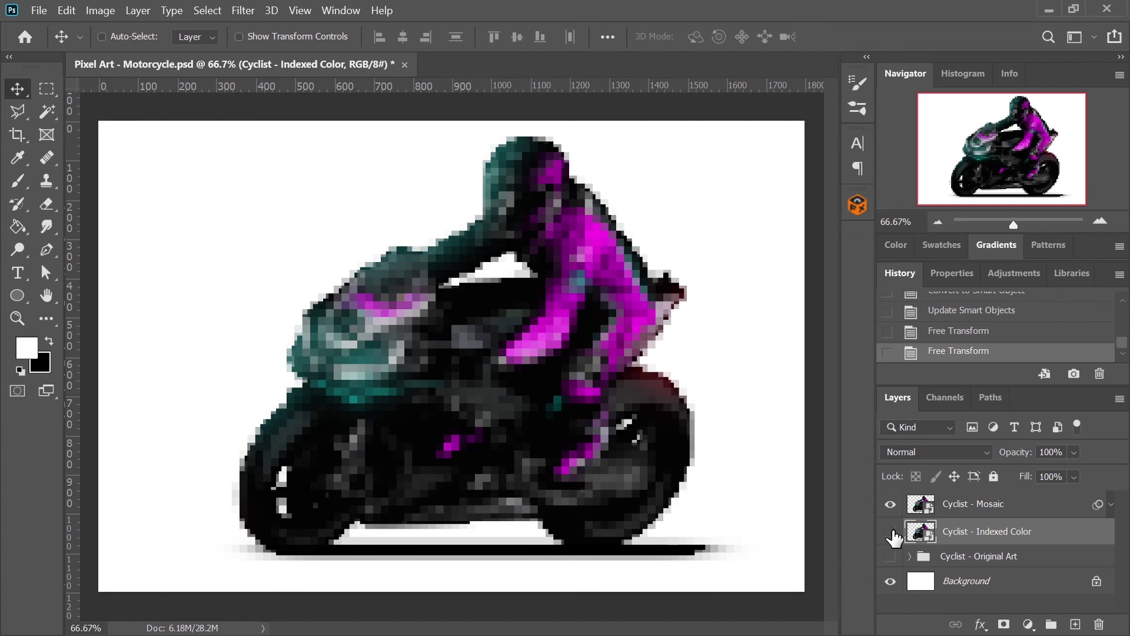
click(893, 533)
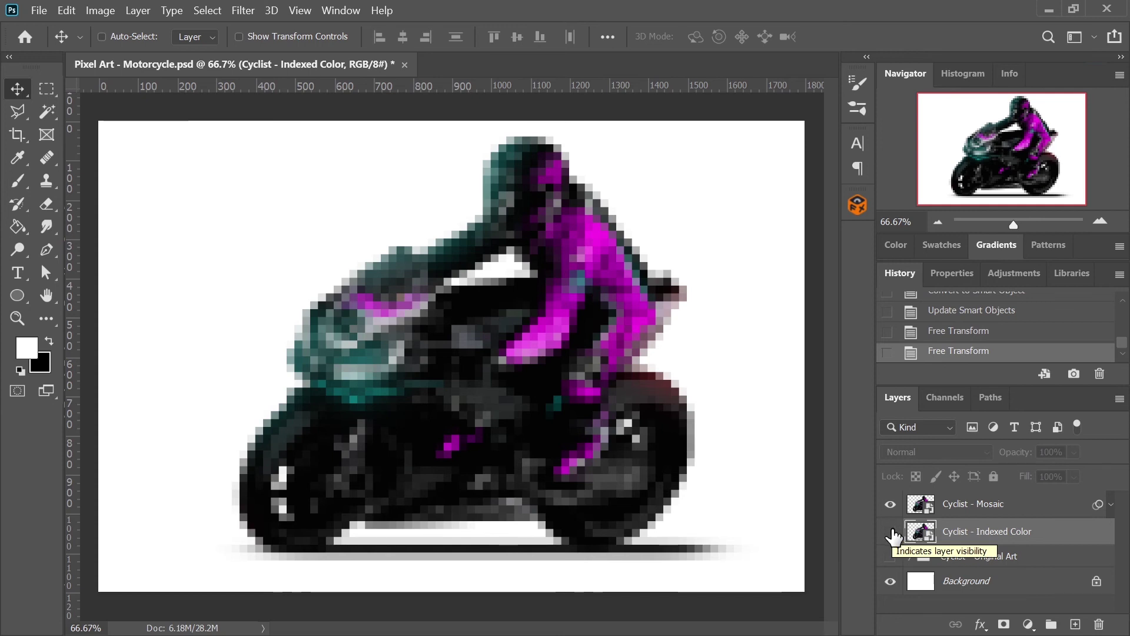
click(890, 531)
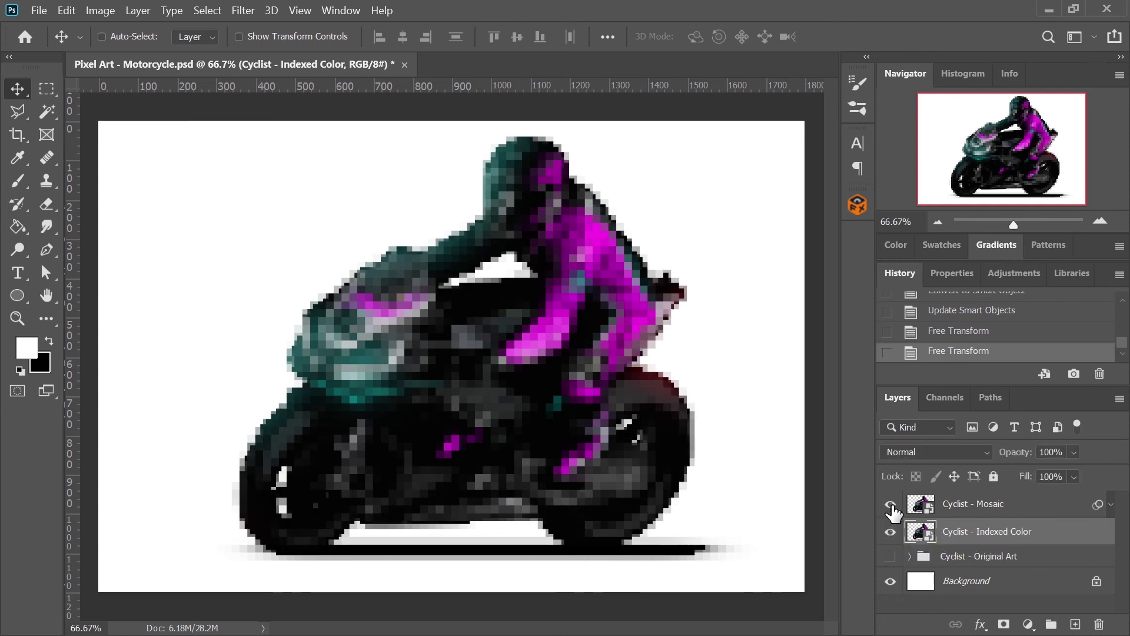
click(889, 504)
click(940, 221)
click(940, 222)
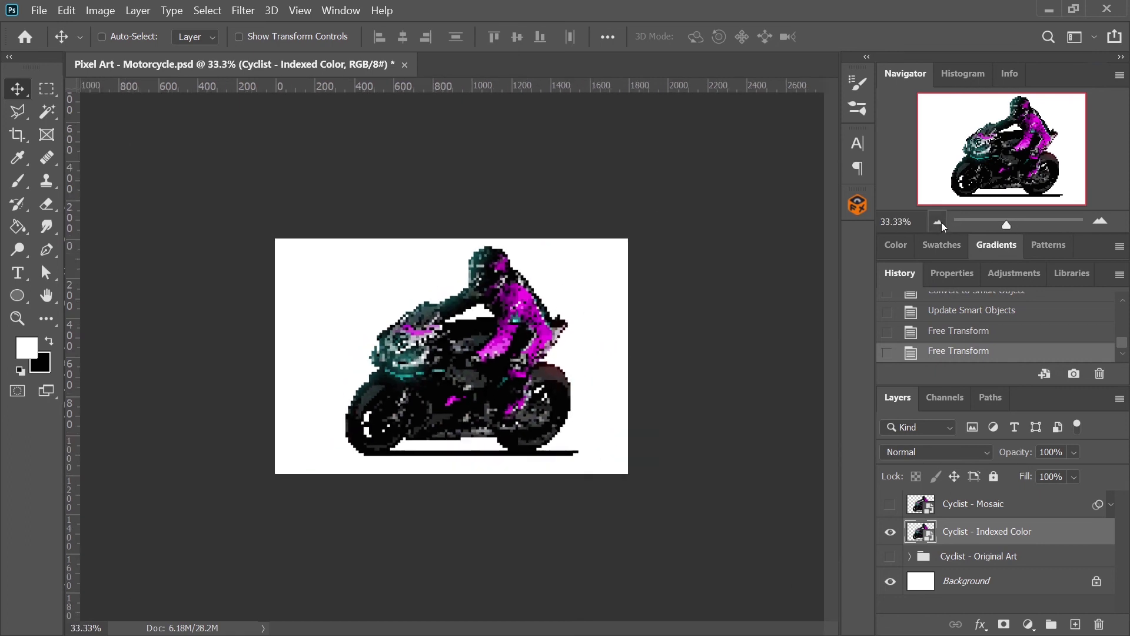